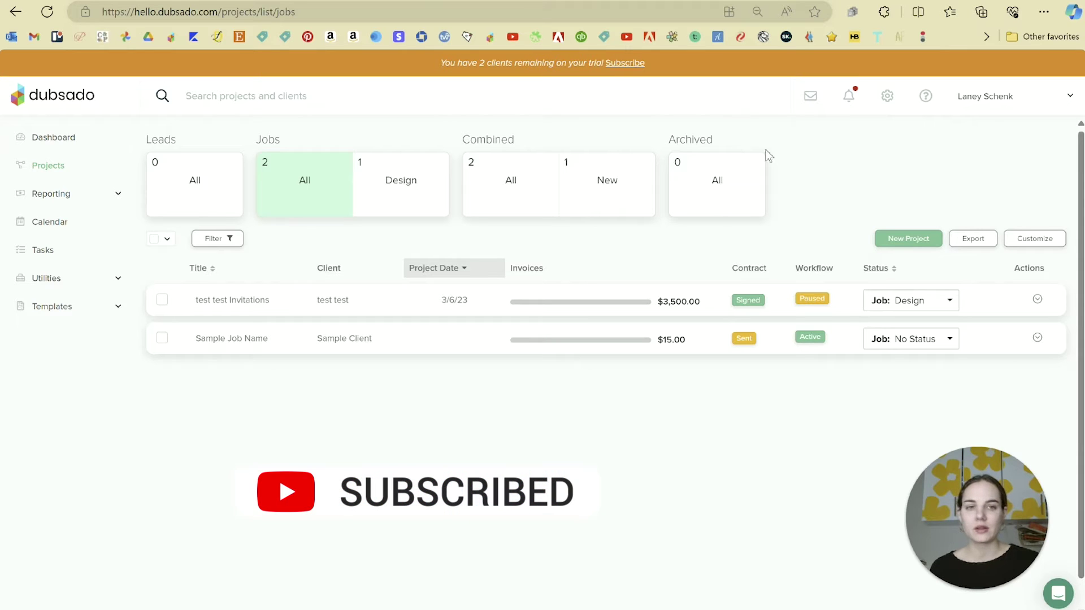
Step: Open Customize on the Projects page to view the Project Status and Columns settings
click(1032, 237)
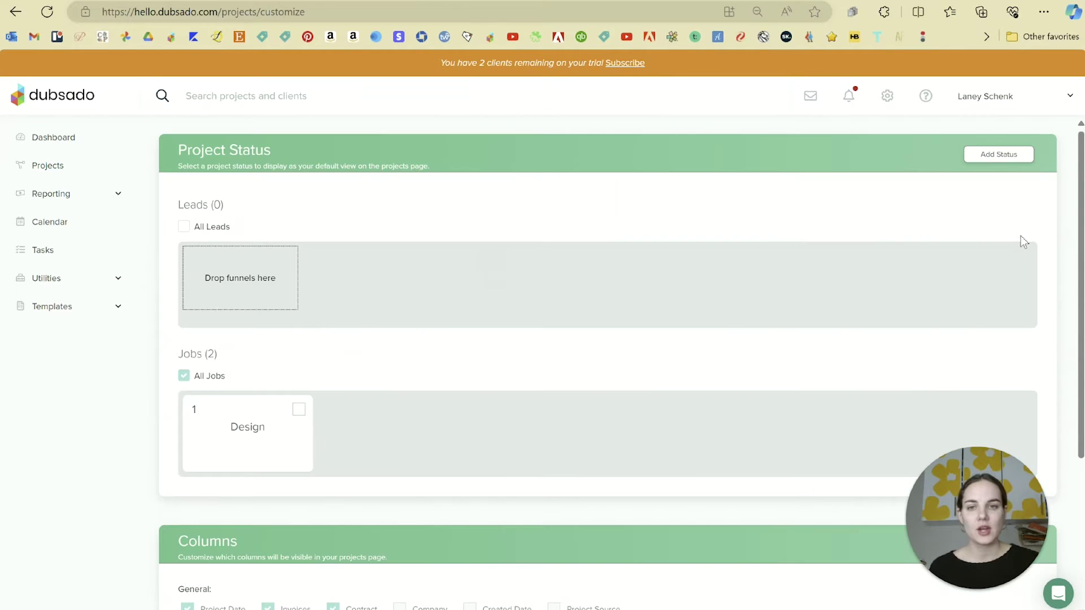
scroll(589, 338, down, 4)
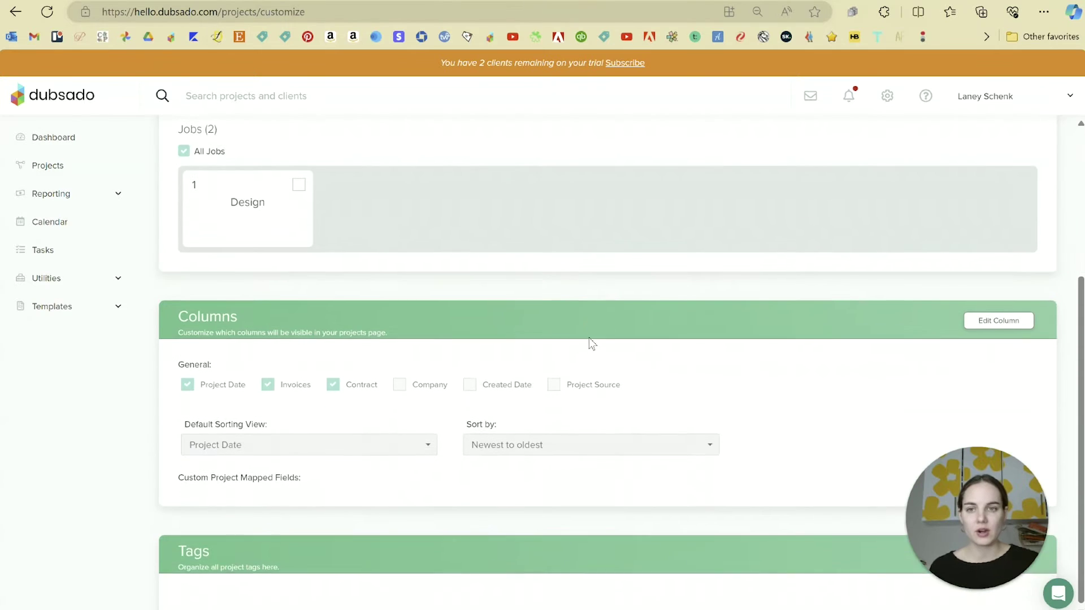
scroll(589, 337, up, 4)
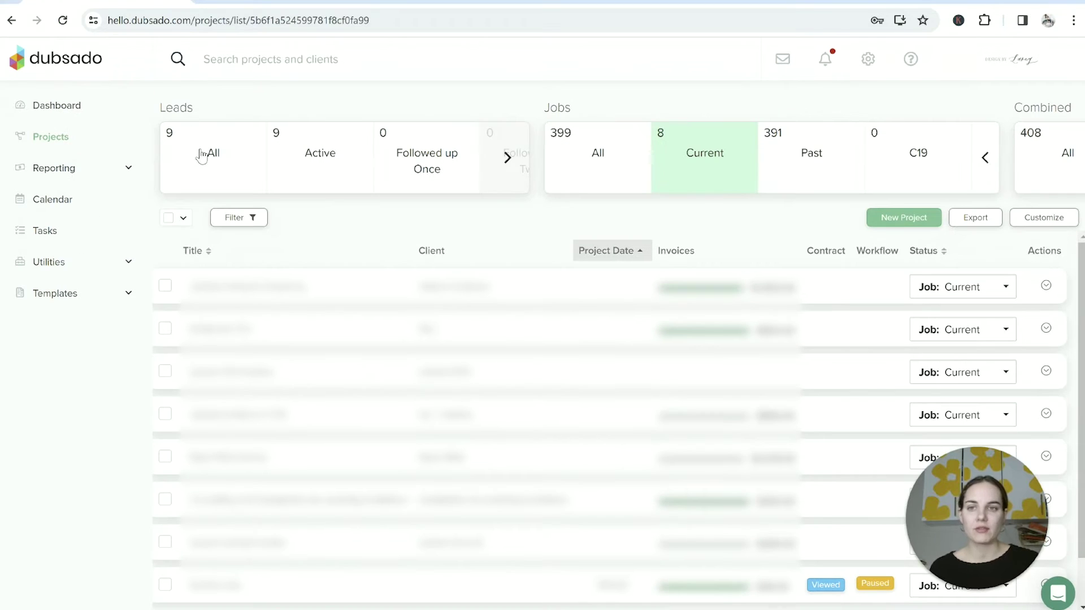
click(507, 157)
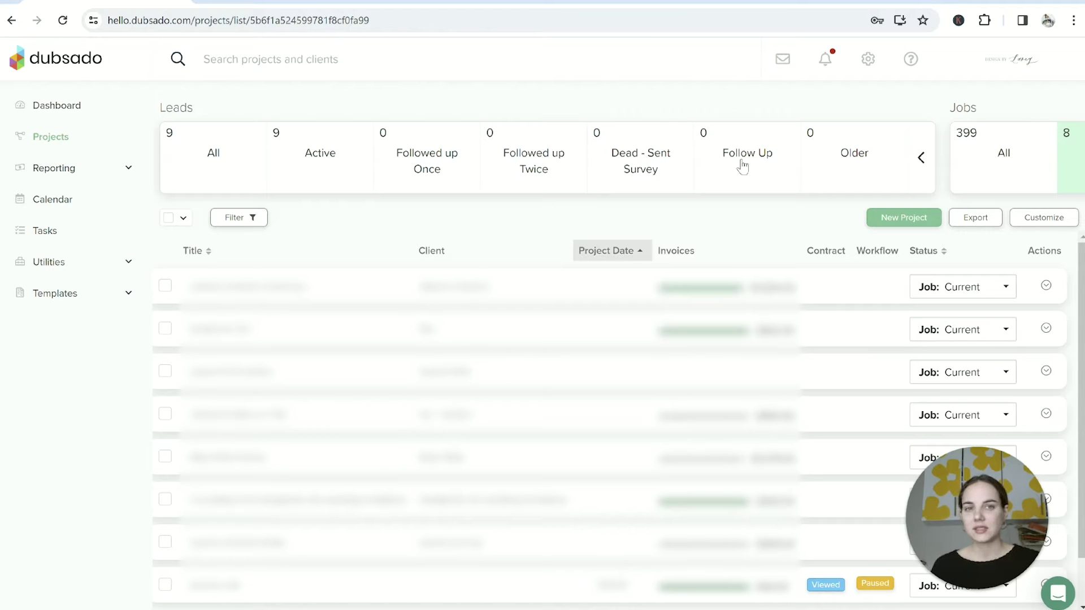
click(931, 162)
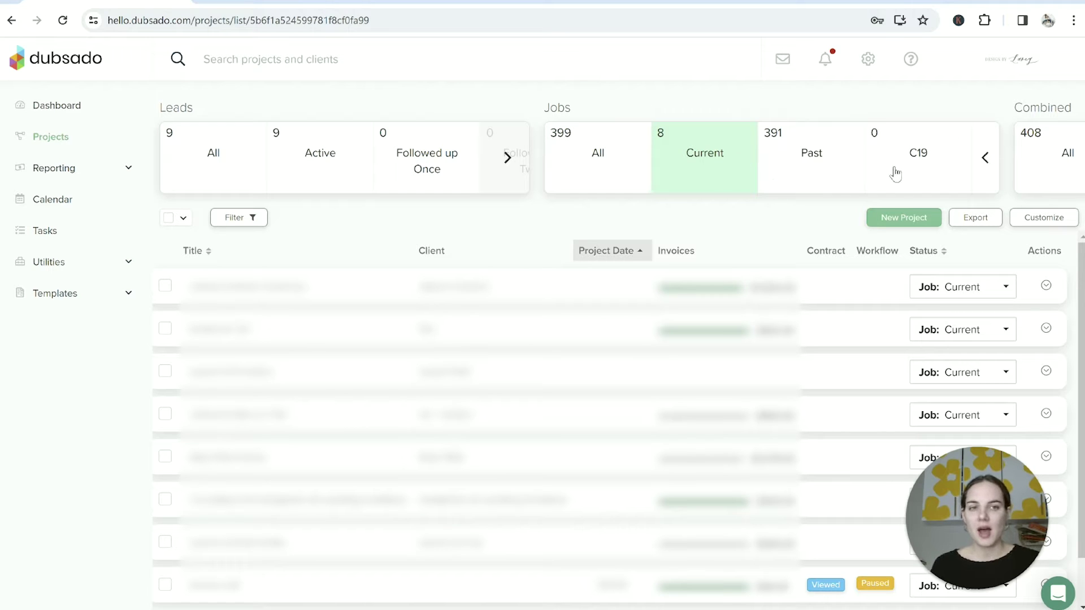
click(988, 162)
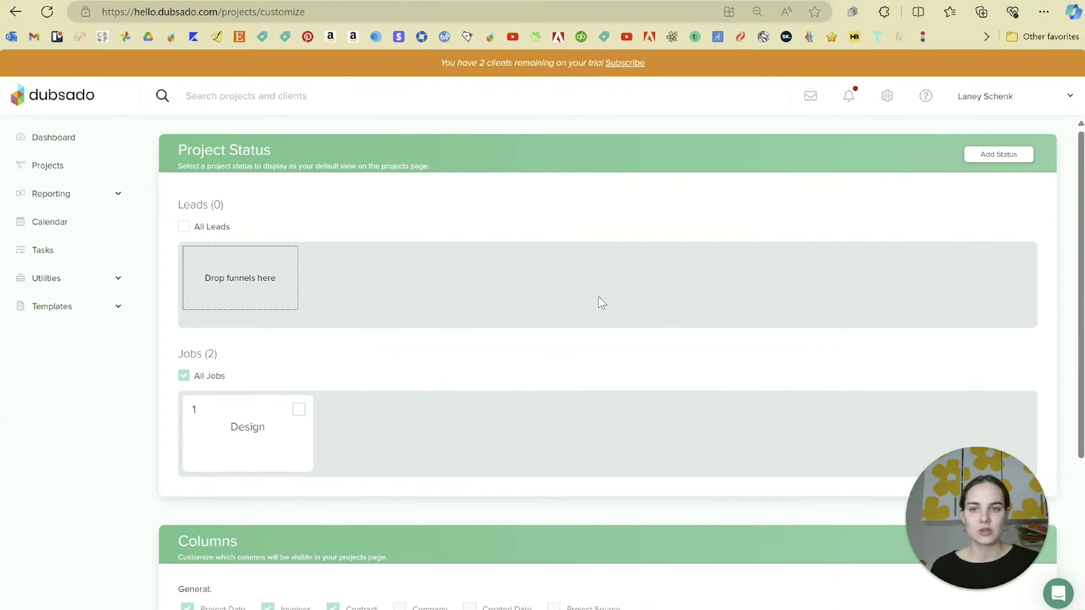
Step: Scroll through the customization settings, then return to the Projects jobs list
scroll(599, 296, down, 3)
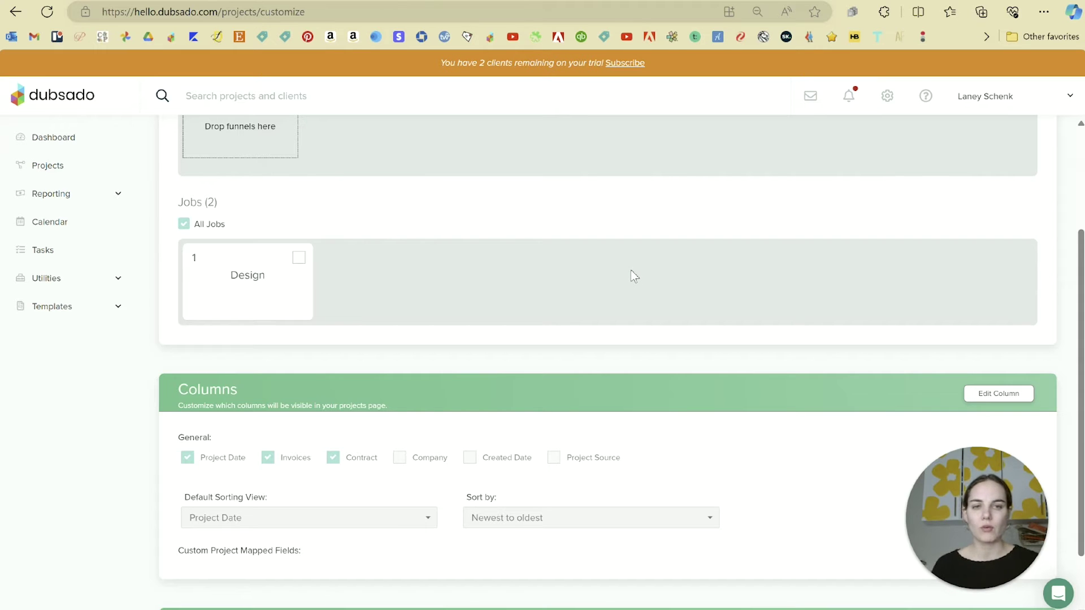
scroll(707, 375, down, 1)
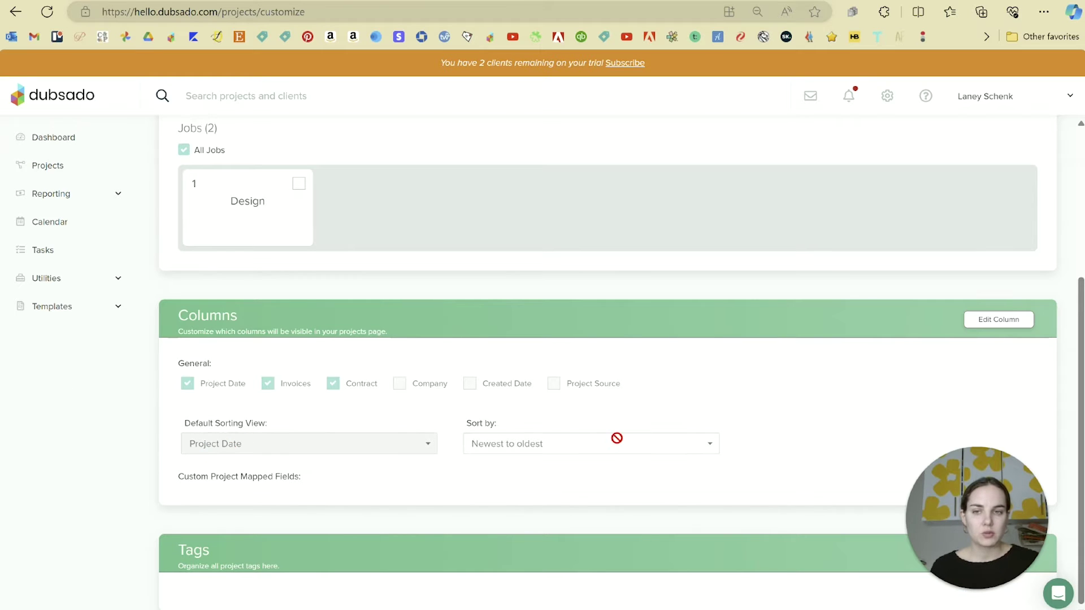
scroll(616, 438, up, 4)
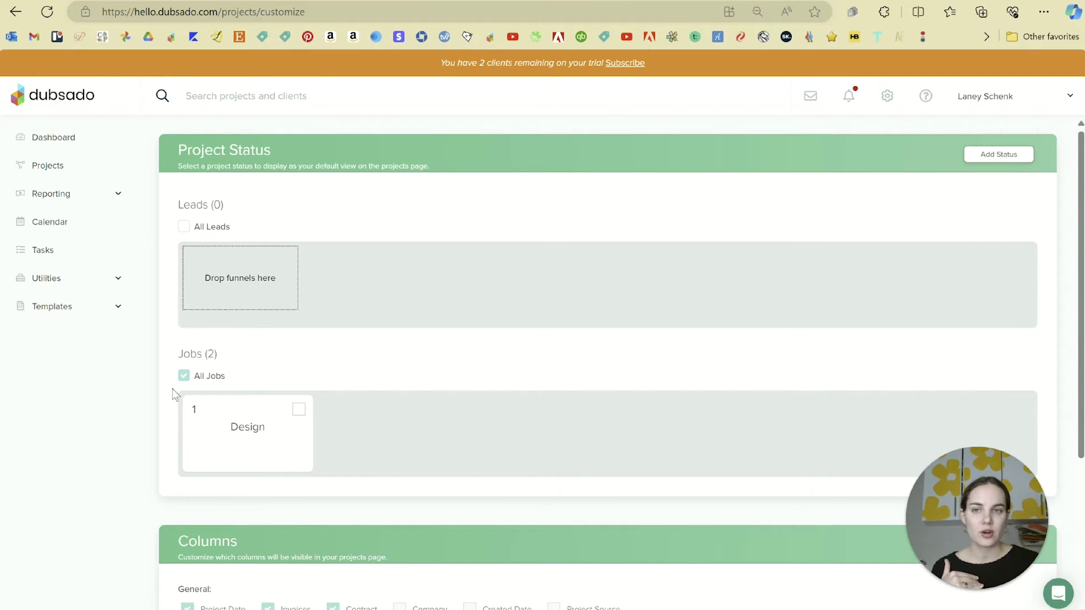
click(100, 165)
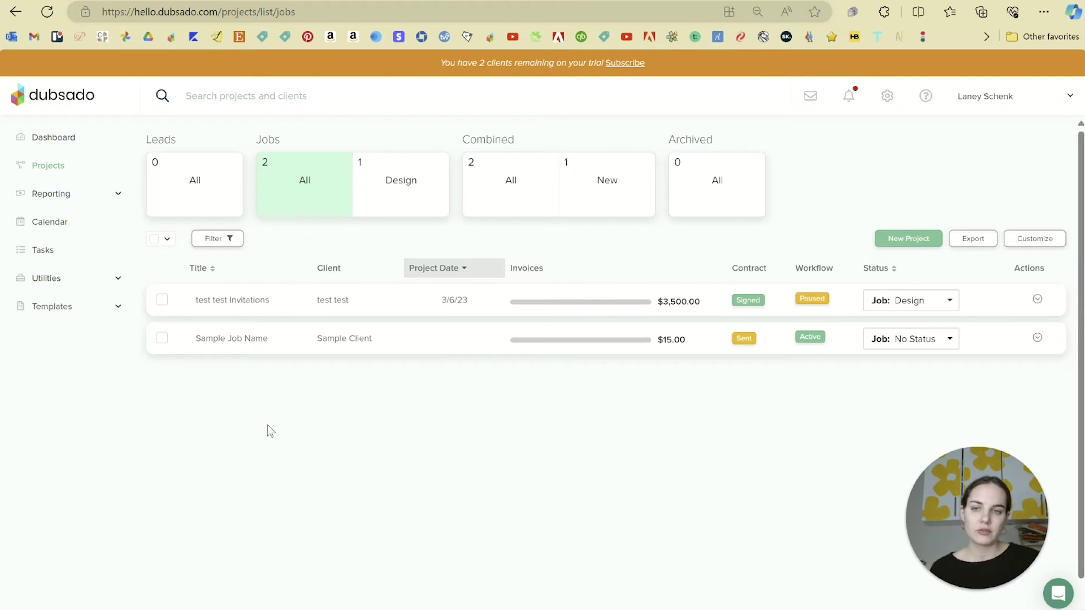
click(237, 244)
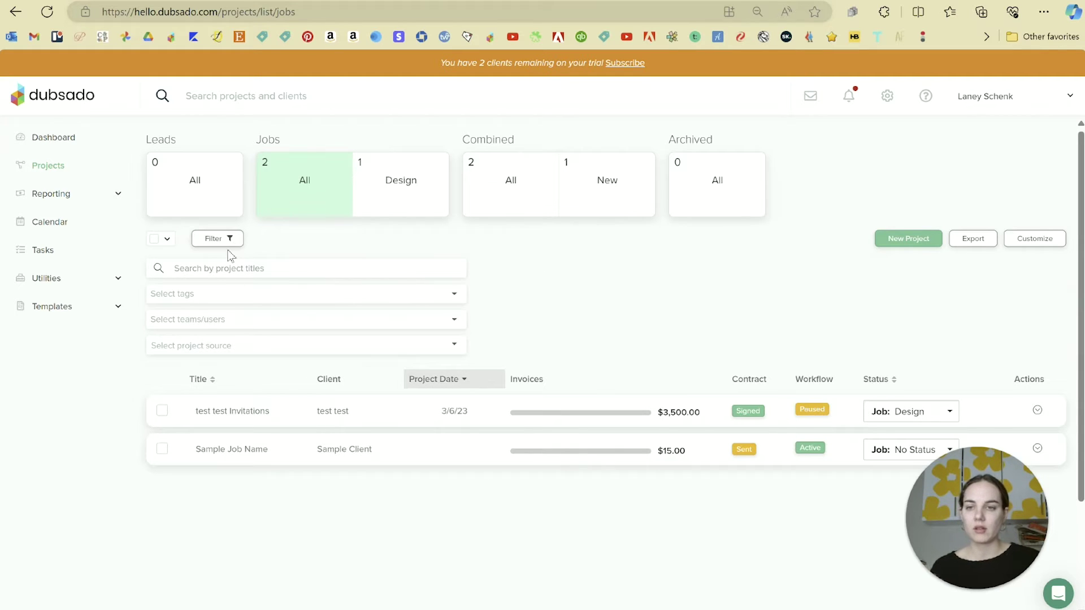
click(231, 240)
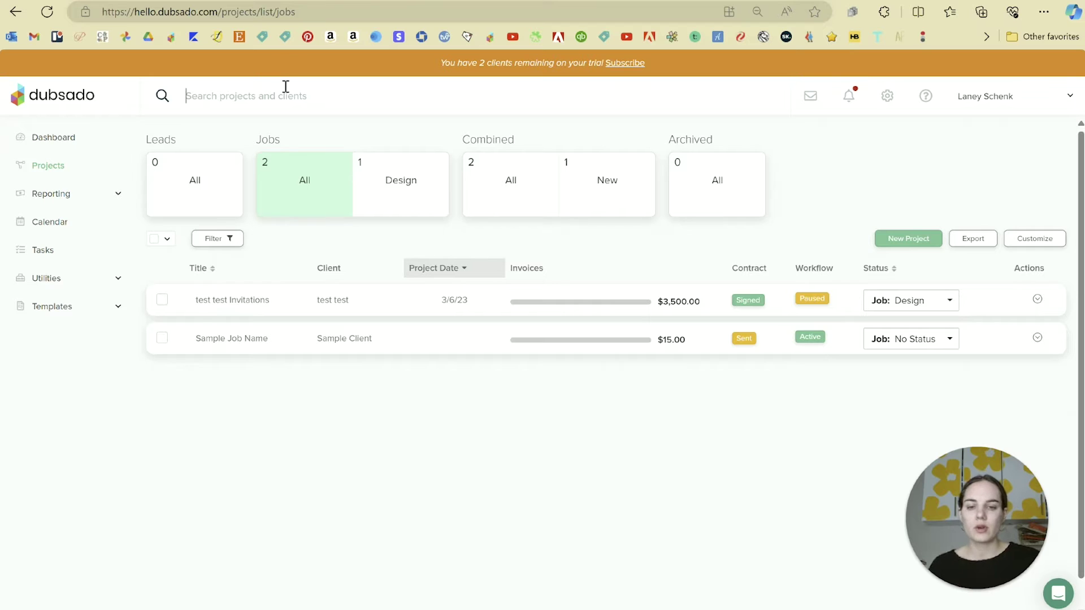
text(test)
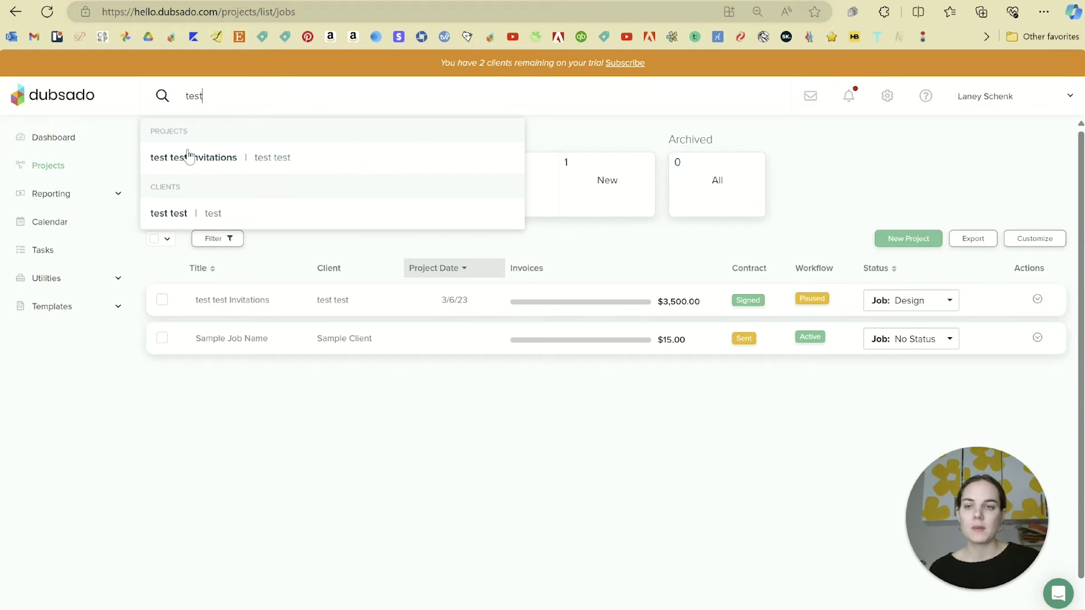
click(177, 161)
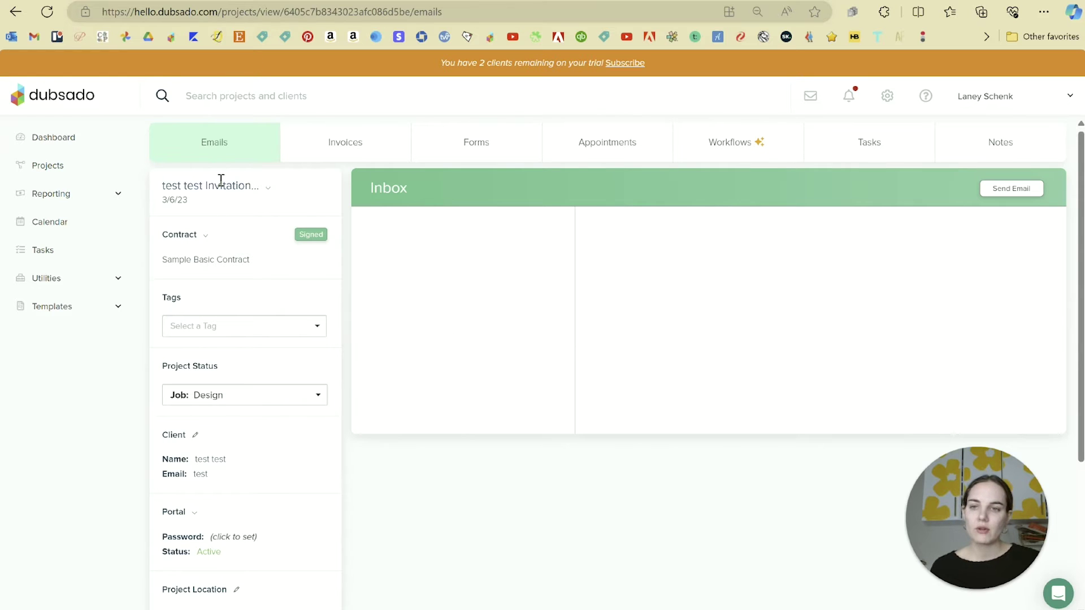
click(85, 168)
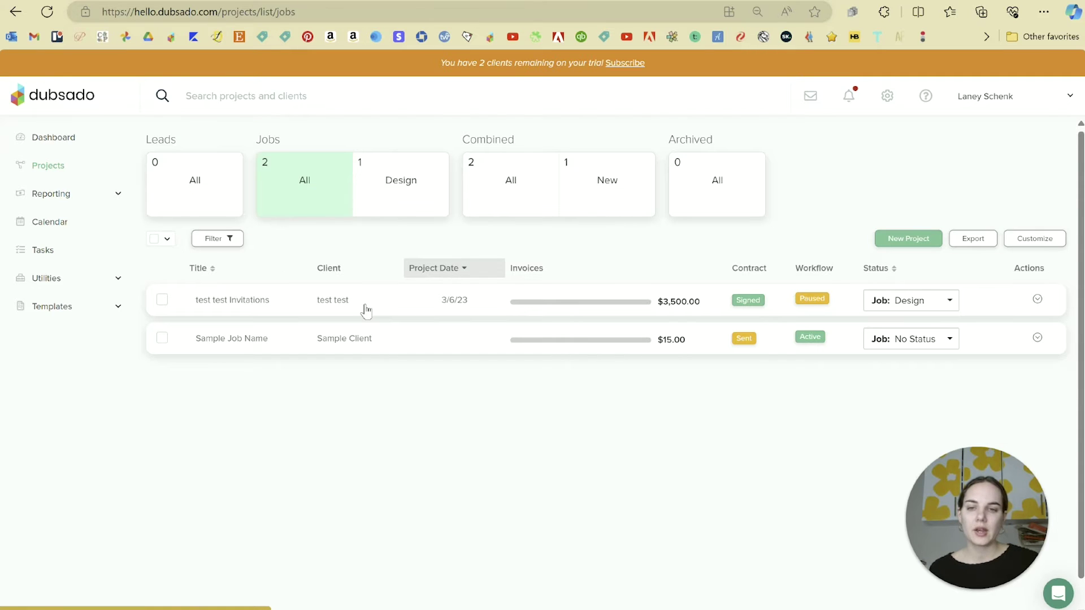
click(366, 310)
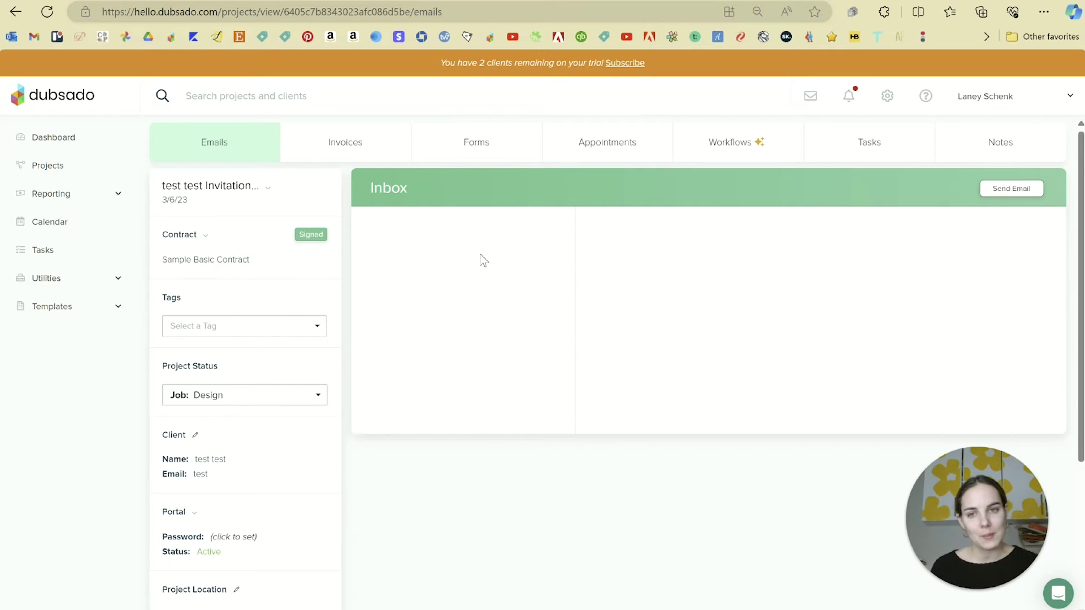
Step: Show the test test Invitations project's Notes section
click(976, 148)
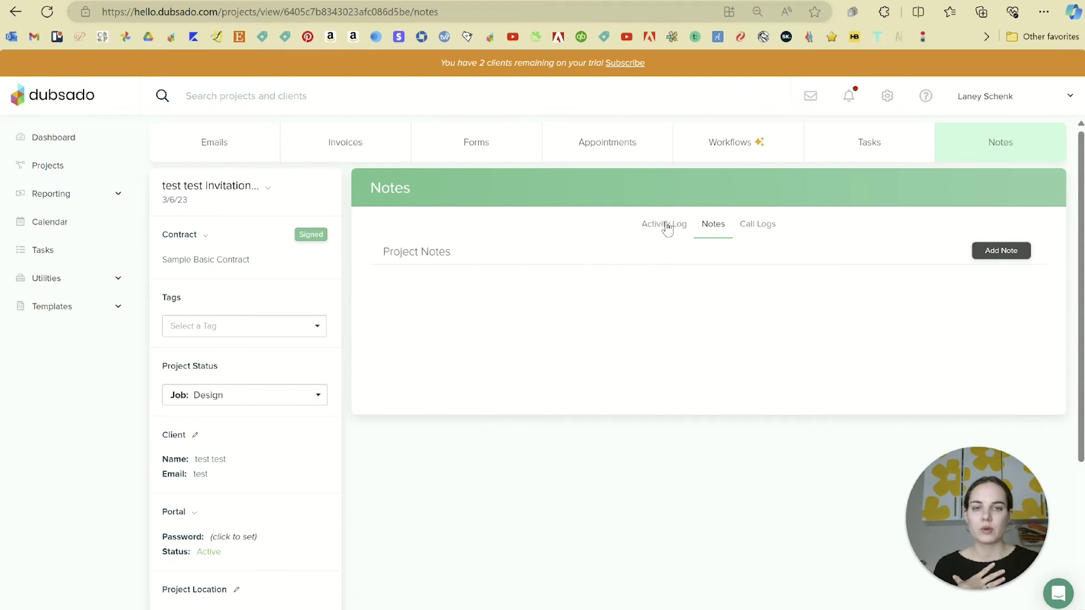
click(758, 224)
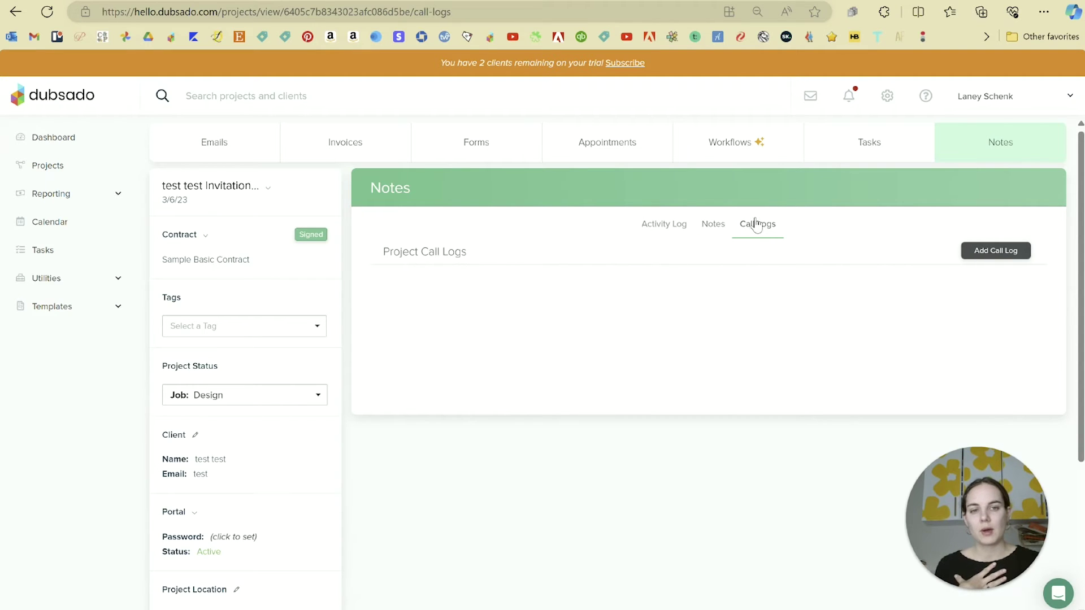
click(710, 224)
click(673, 226)
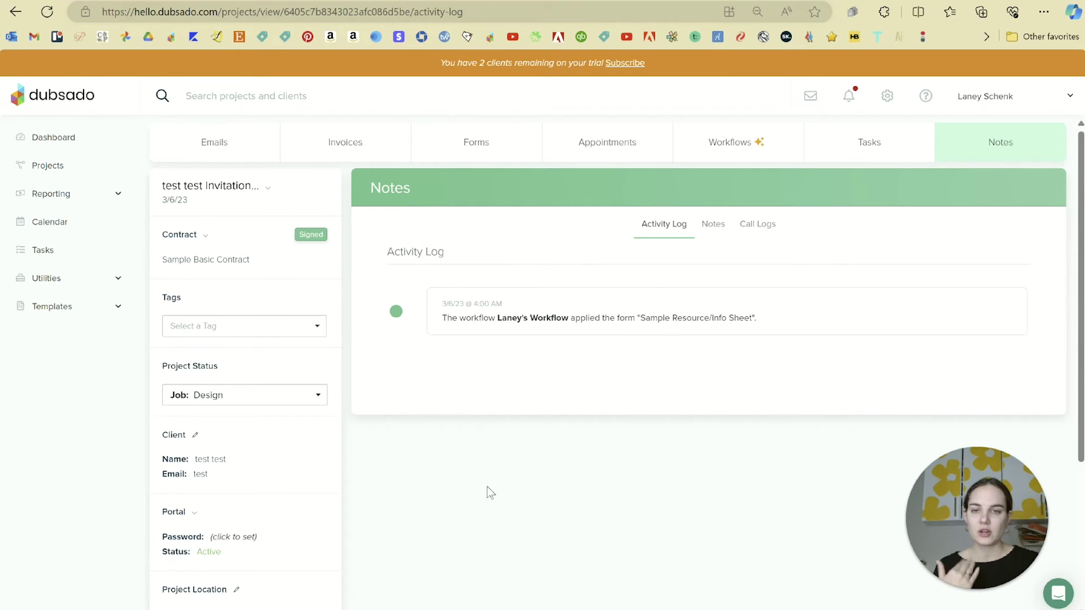
click(713, 231)
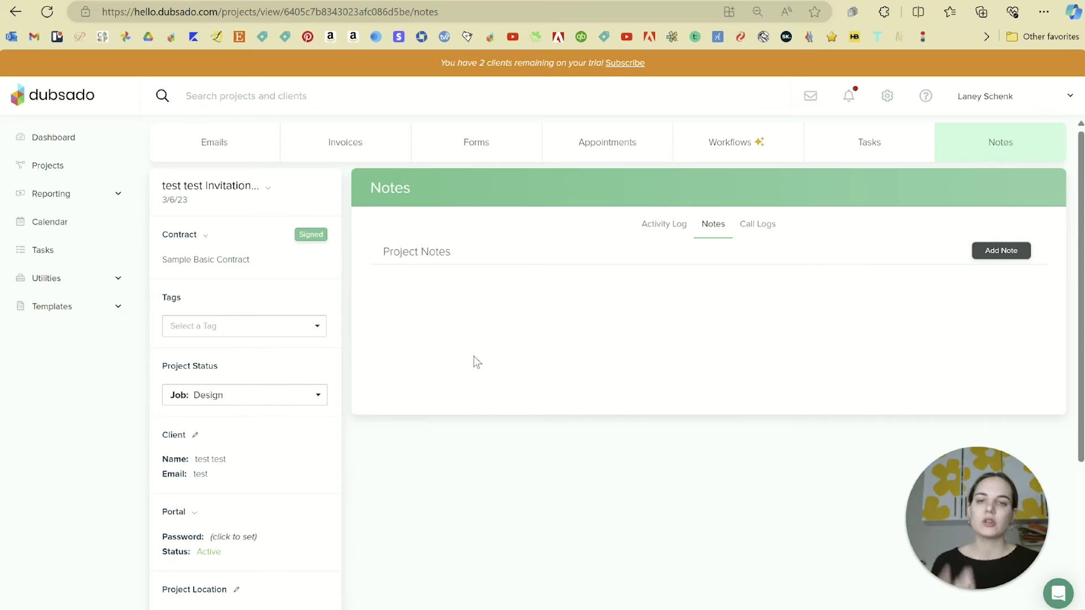
Step: Back on the projects list, start a new project titled 'Doug and Patti Invitations'
key(alt+Left)
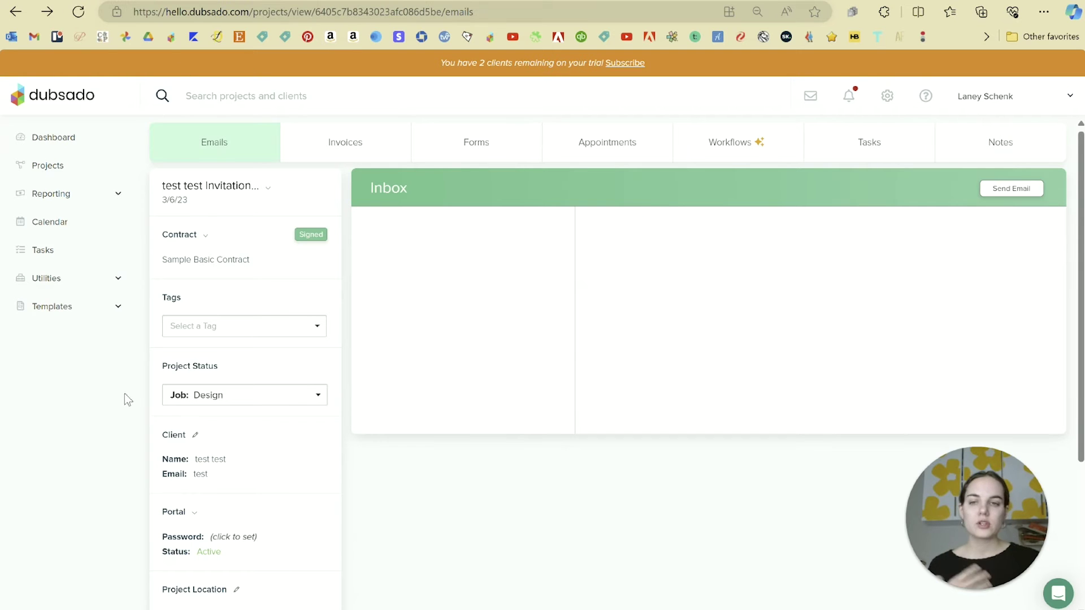
click(79, 172)
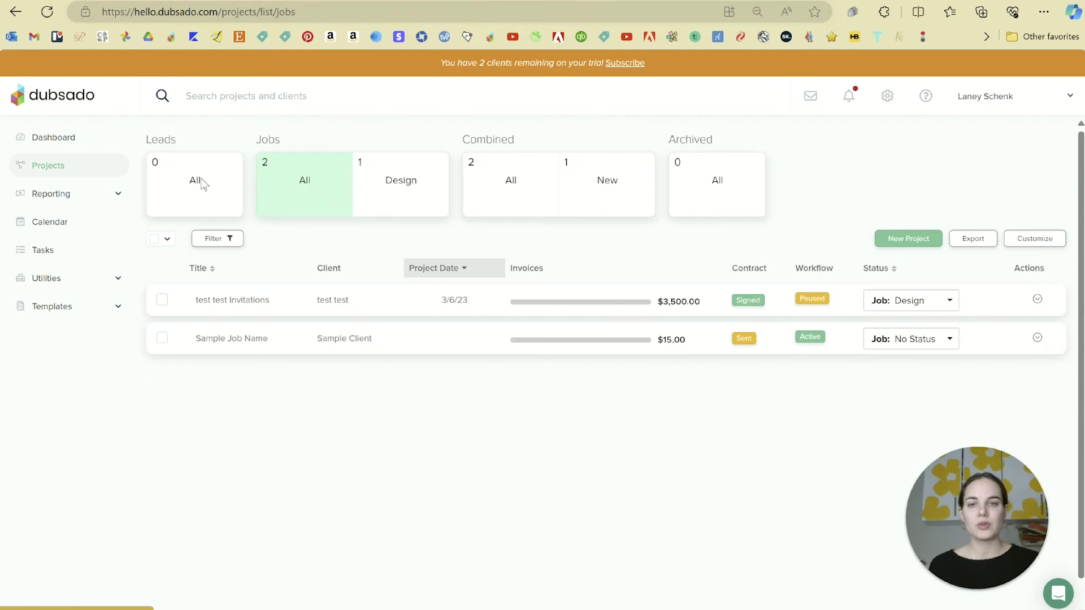
click(912, 237)
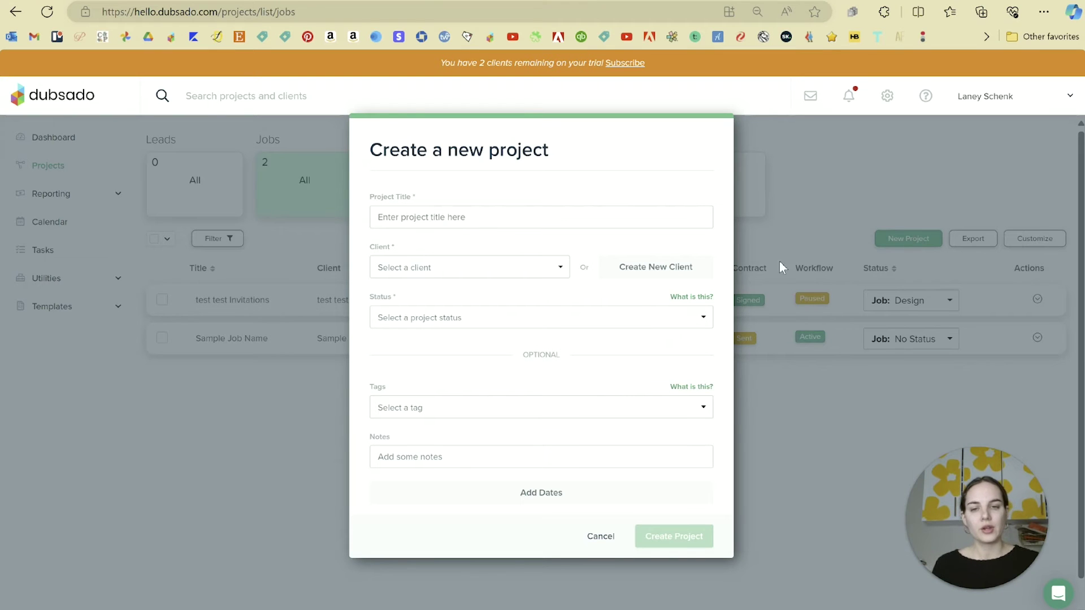
click(443, 217)
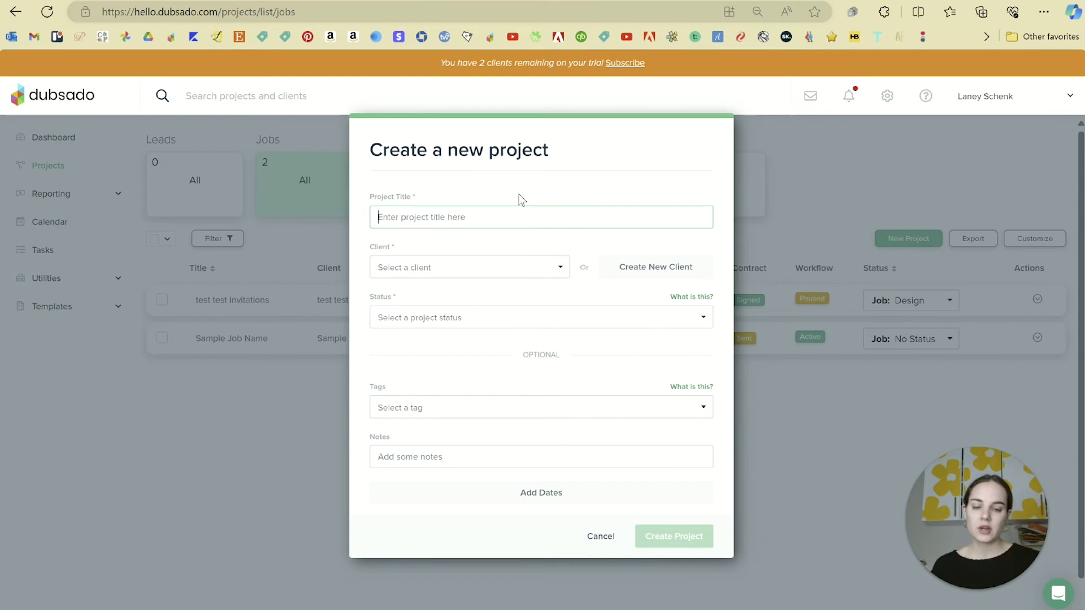
text(Dou g)
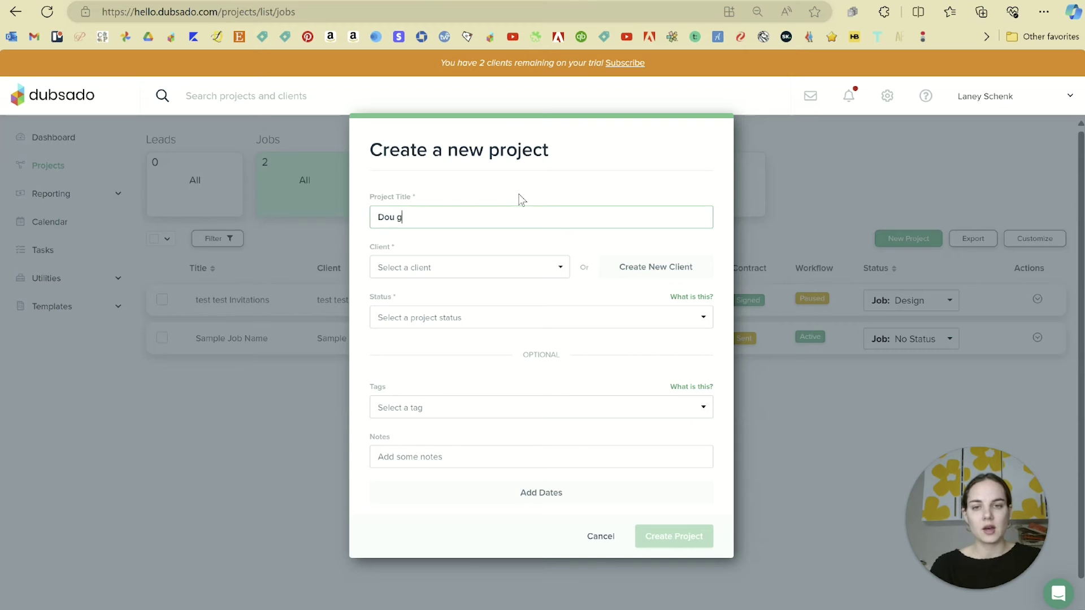
text(and Patti Invitations)
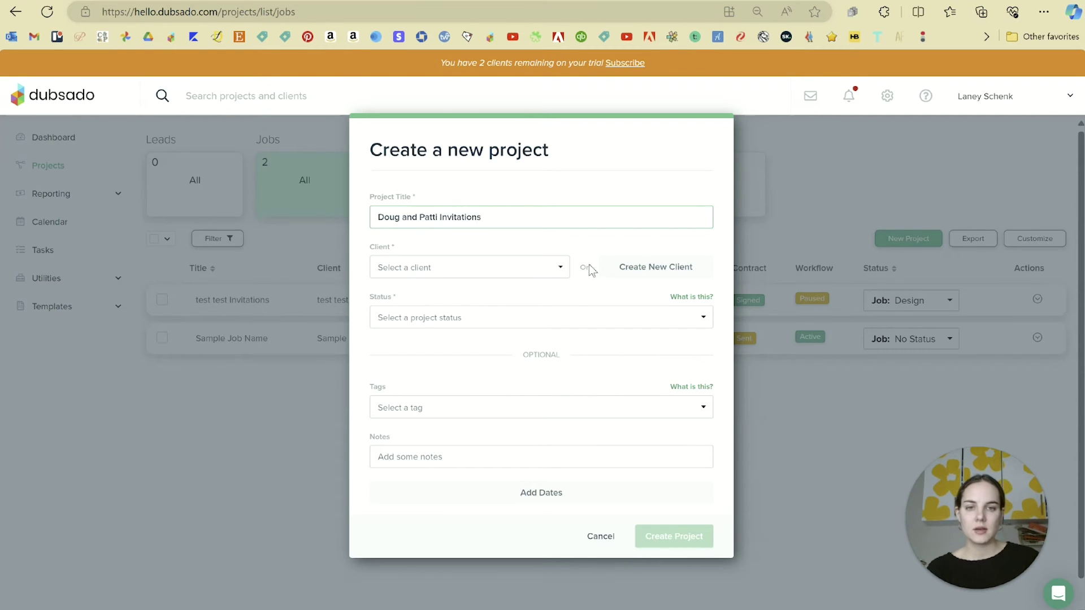
Step: Add a new client, entering their first name, last name and e-mail address
click(636, 271)
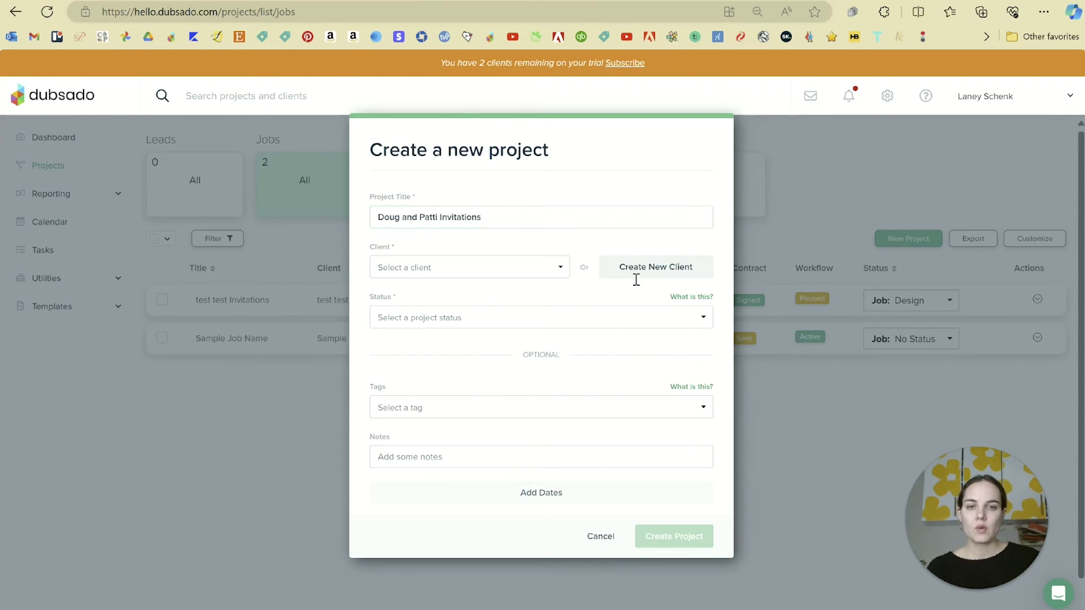
click(506, 288)
text(Patti)
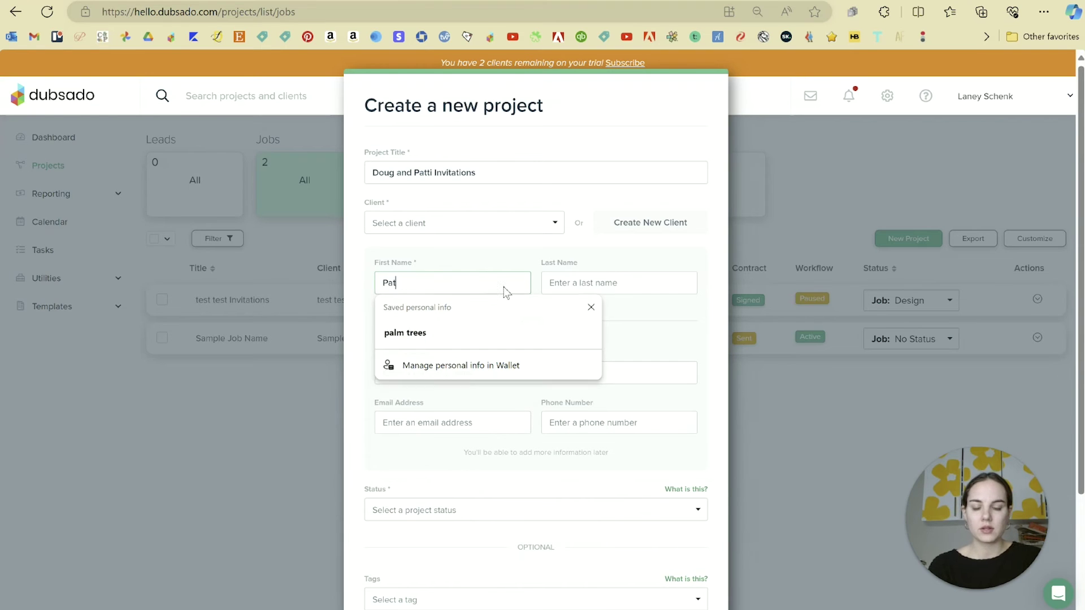
key(Tab)
text(Mayonnaise)
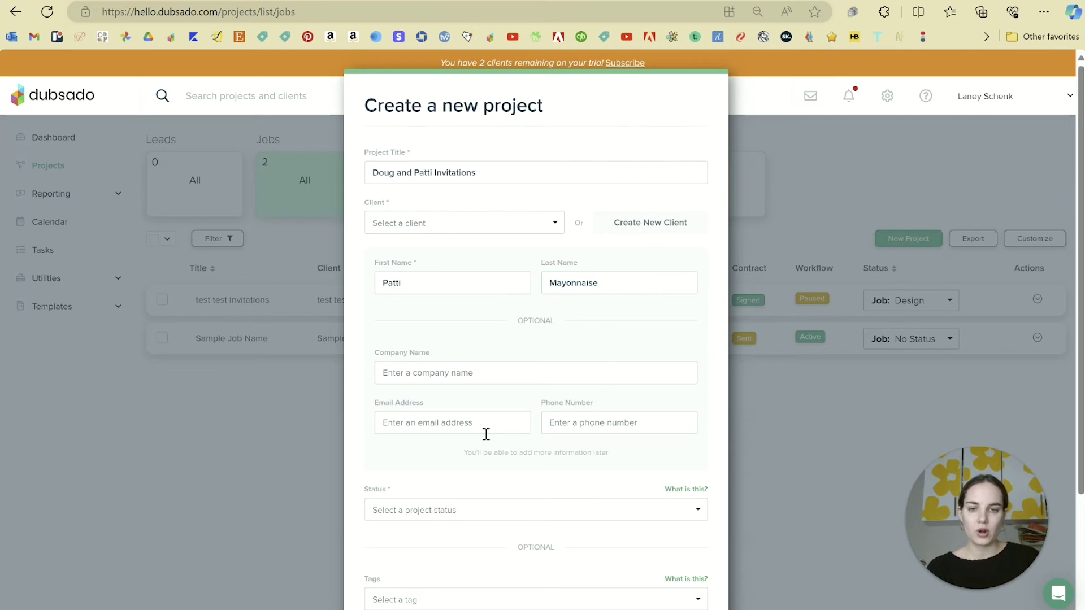
click(484, 432)
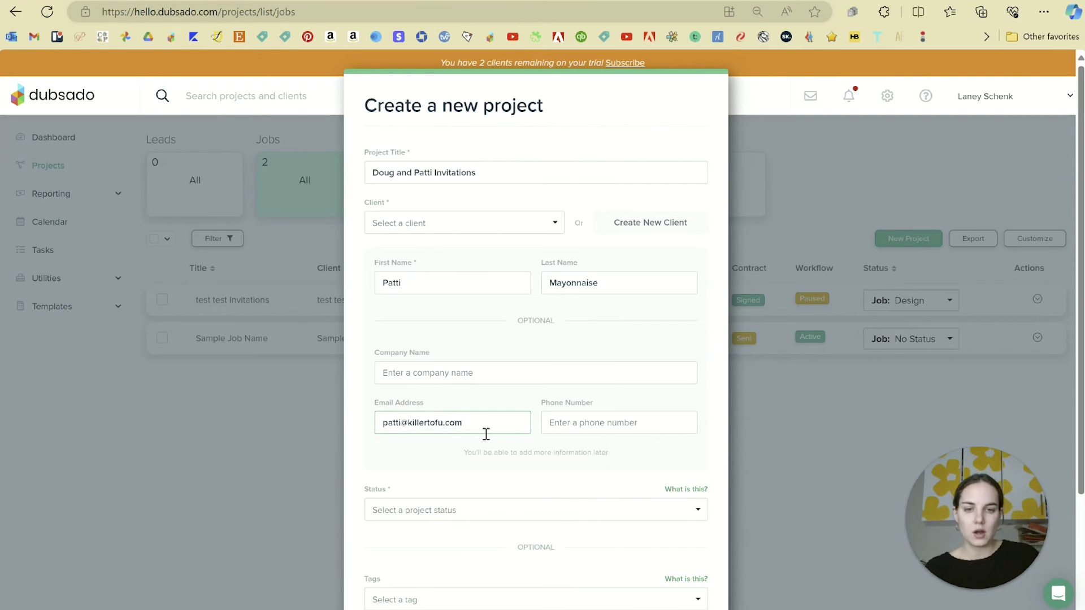
Step: Scroll down the new project form and open the project status list
click(622, 429)
scroll(469, 400, down, 2)
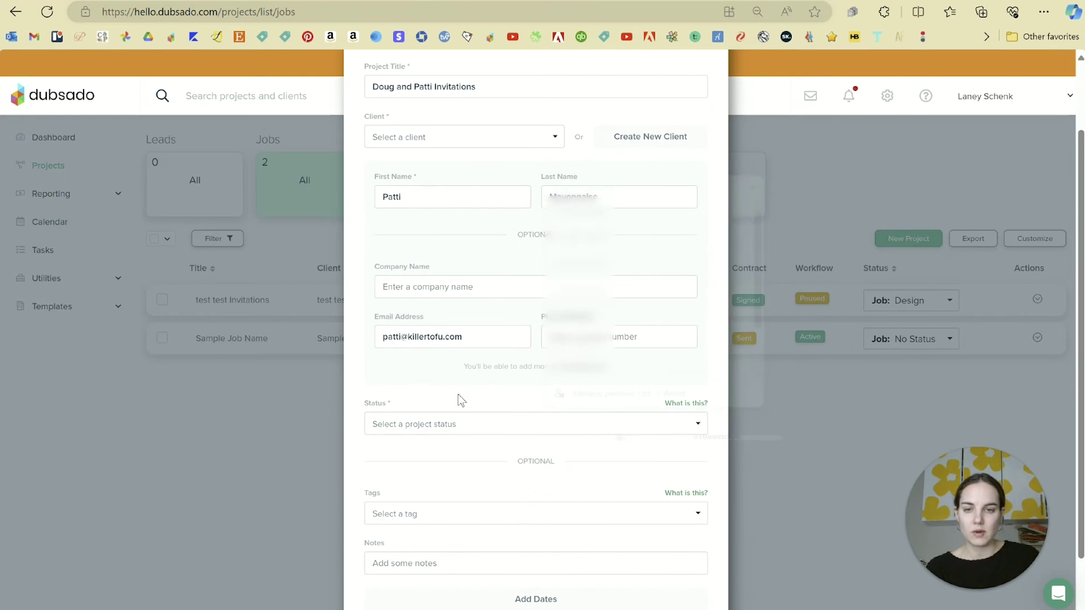
scroll(479, 384, down, 2)
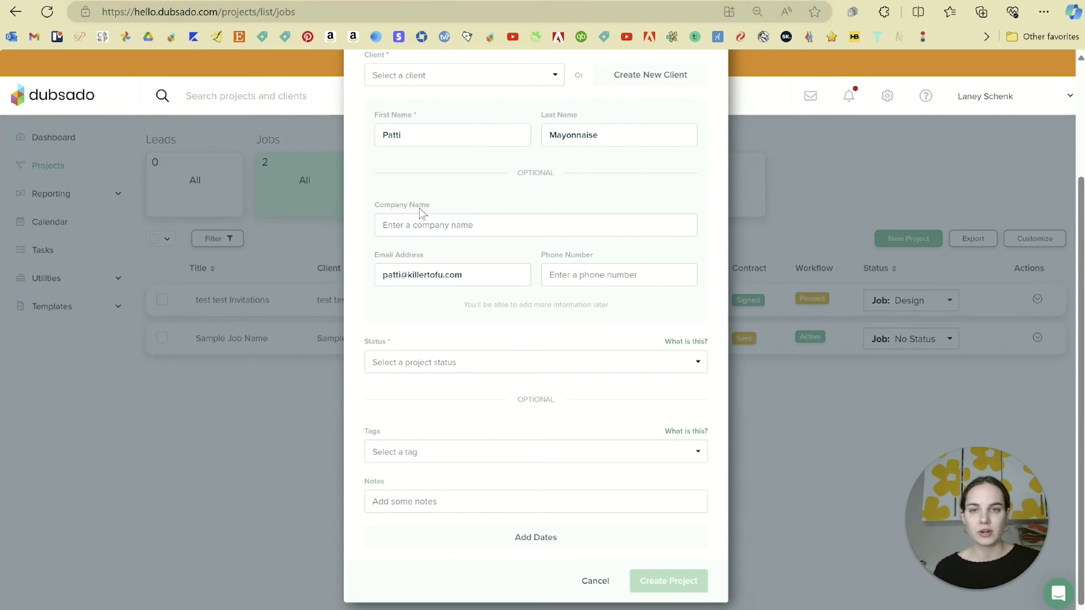
drag(465, 276, 348, 289)
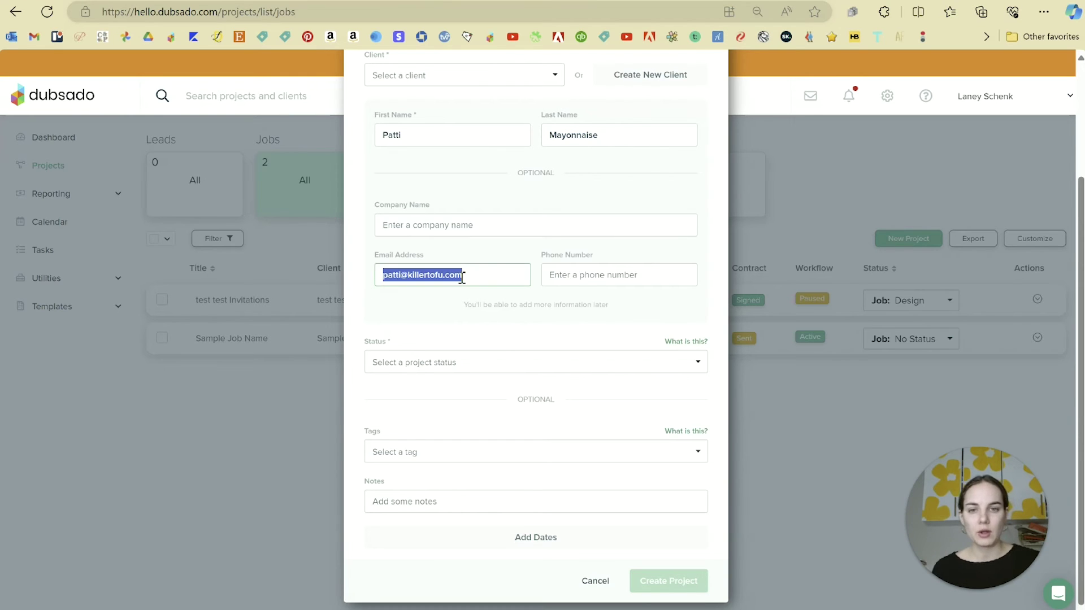
click(491, 274)
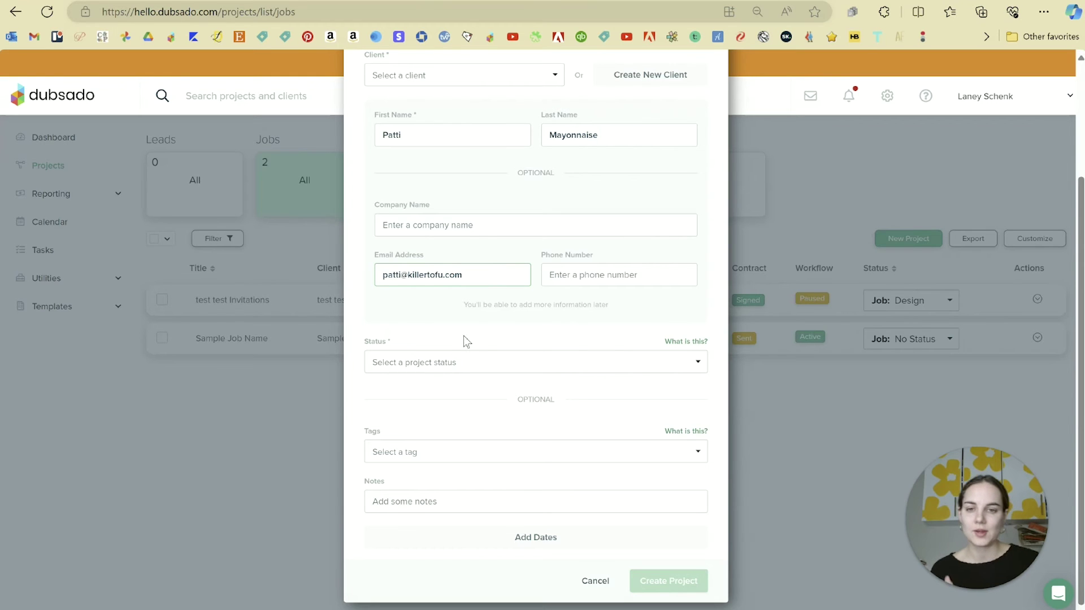
click(465, 361)
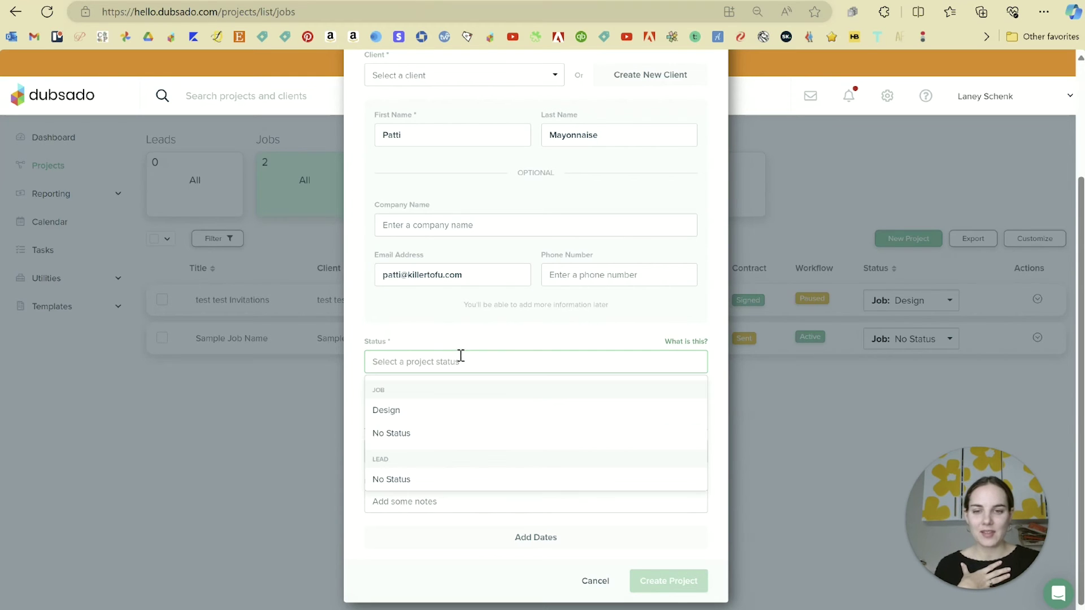
Step: Set the project status to Job: Design and add the Etsy tag
click(400, 412)
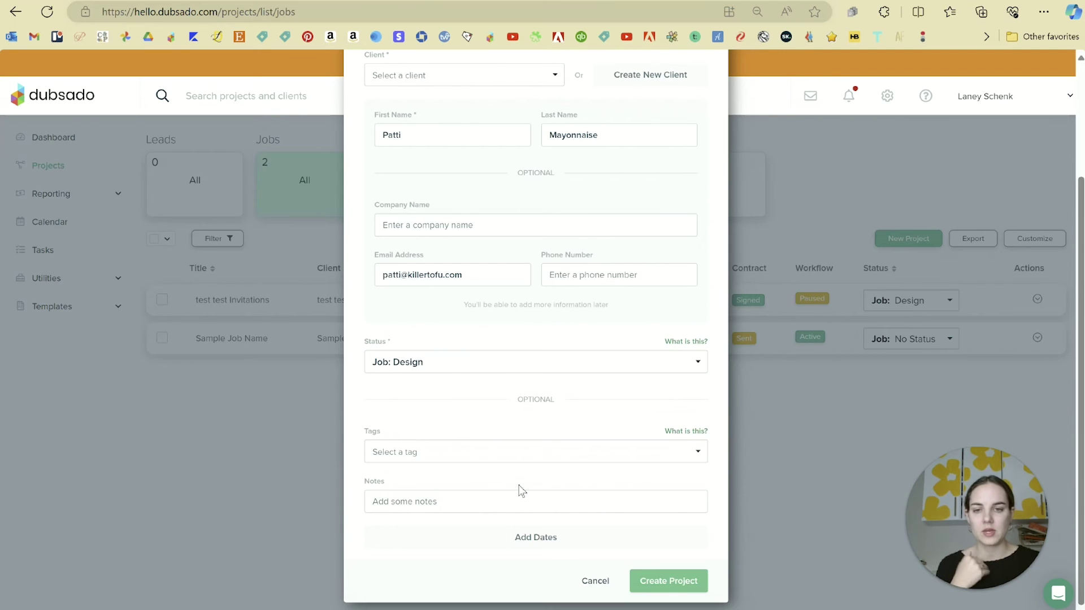
click(464, 450)
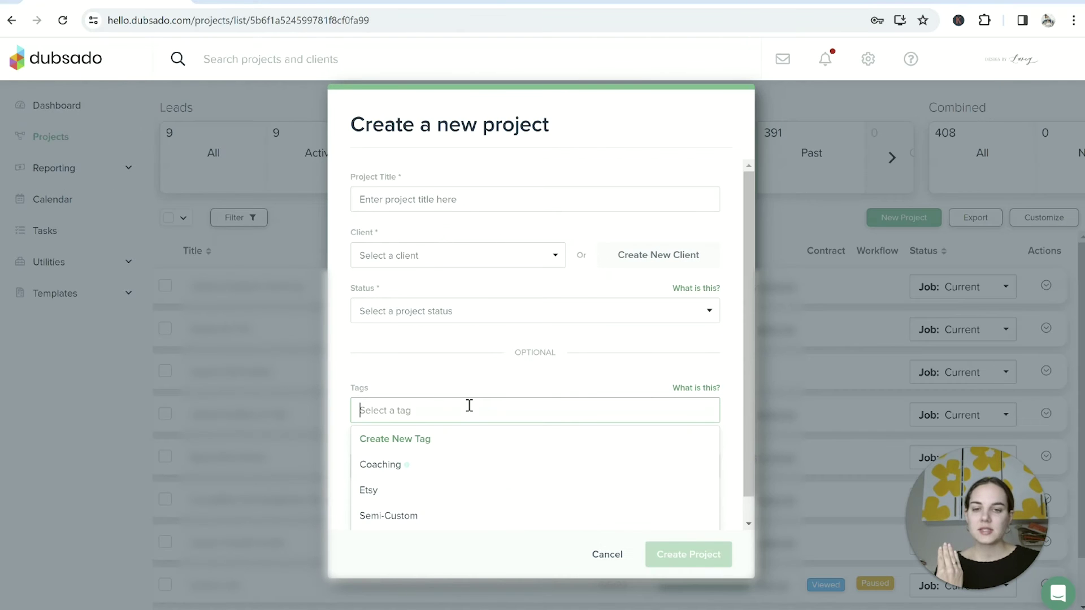
scroll(482, 419, down, 1)
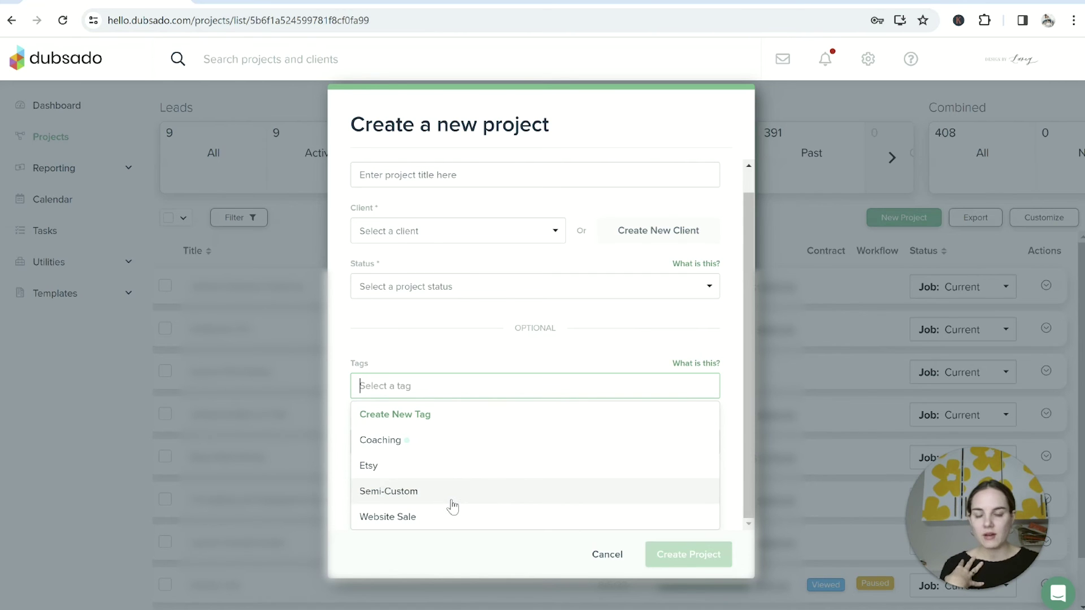
click(466, 465)
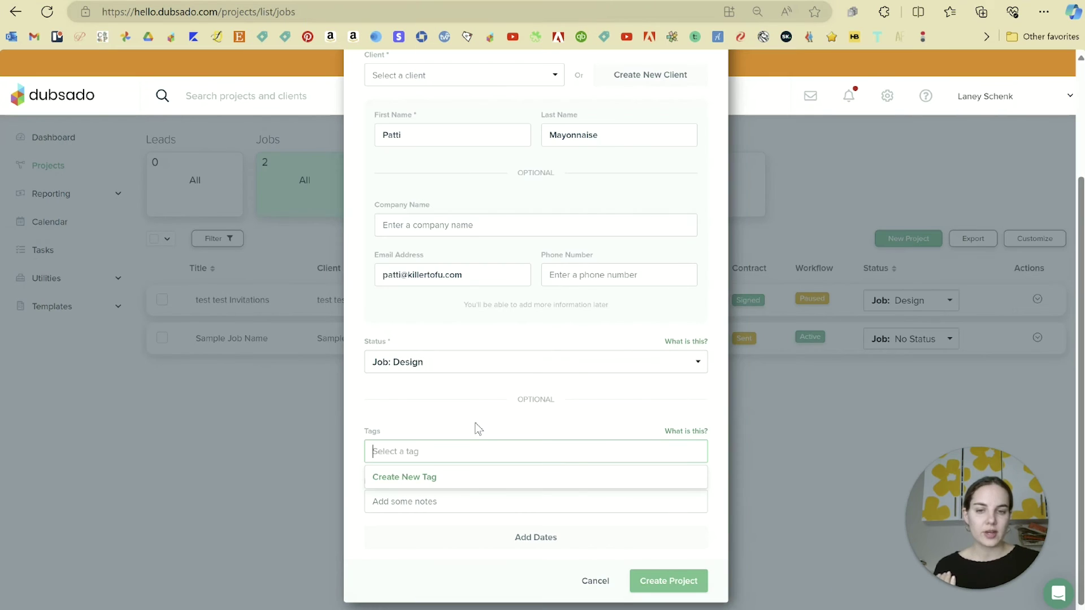
Step: Add project dates with the start date set to July 20, 2024
click(474, 422)
click(515, 540)
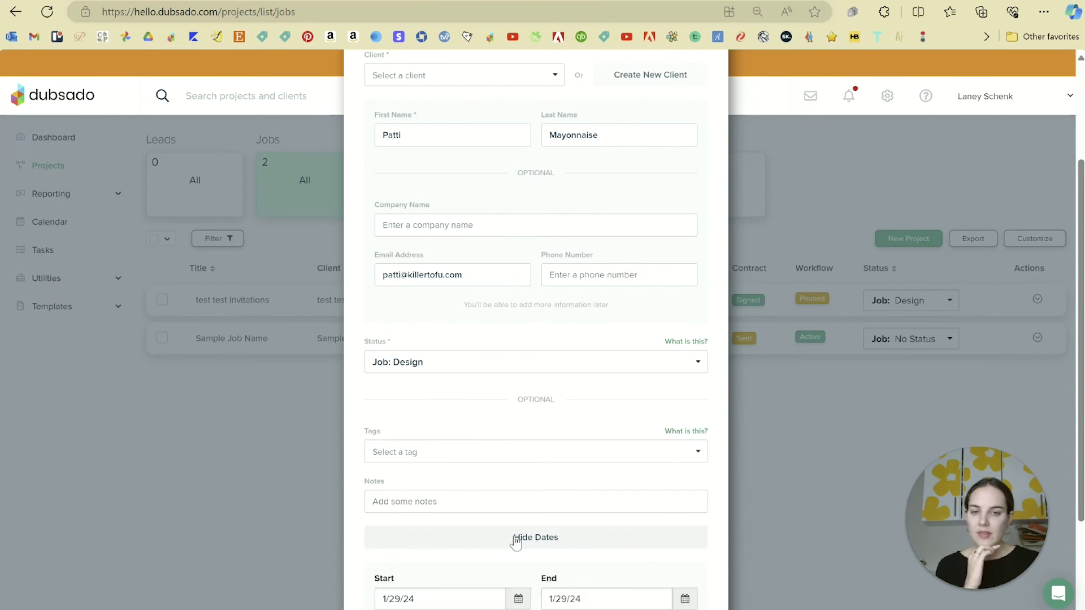
click(519, 467)
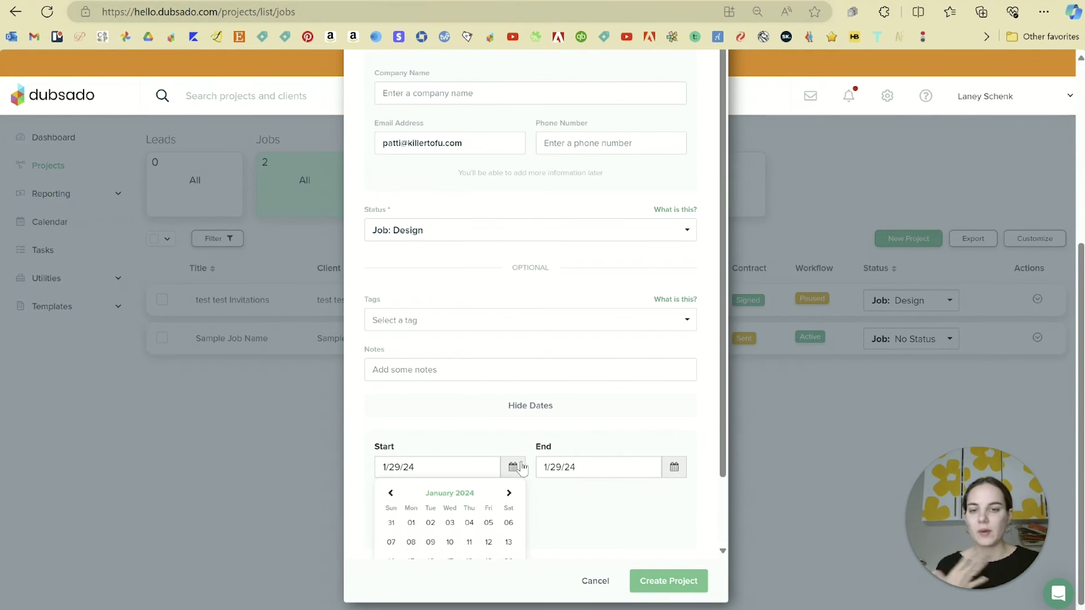
scroll(521, 466, down, 1)
click(508, 417)
click(509, 417)
click(509, 417)
click(509, 417)
click(508, 417)
click(509, 417)
click(508, 485)
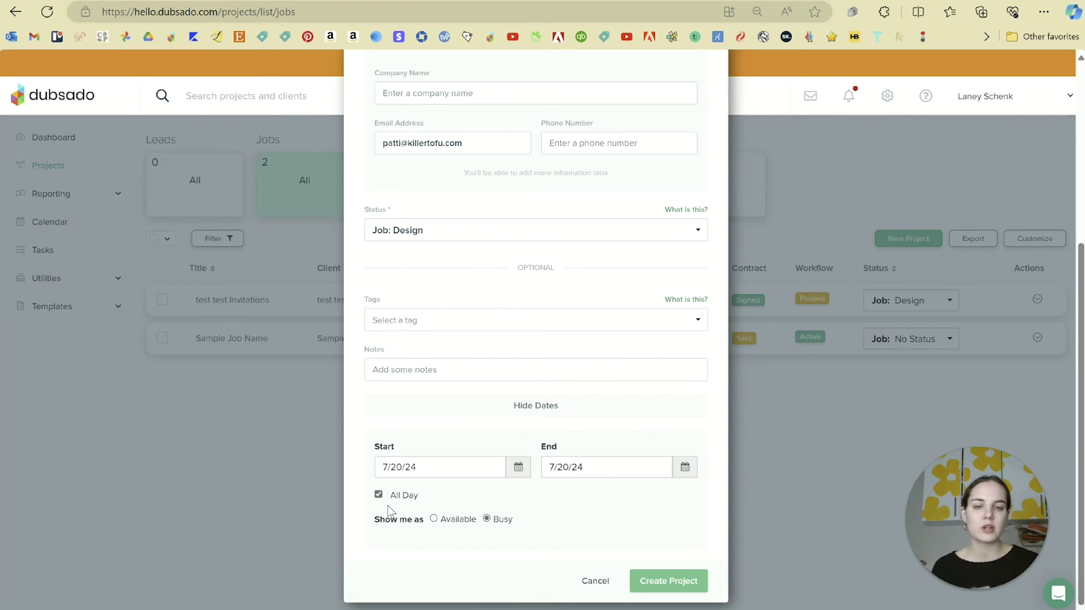
Step: Keep the dates All Day, show availability as Busy, and create the project
click(378, 494)
click(374, 495)
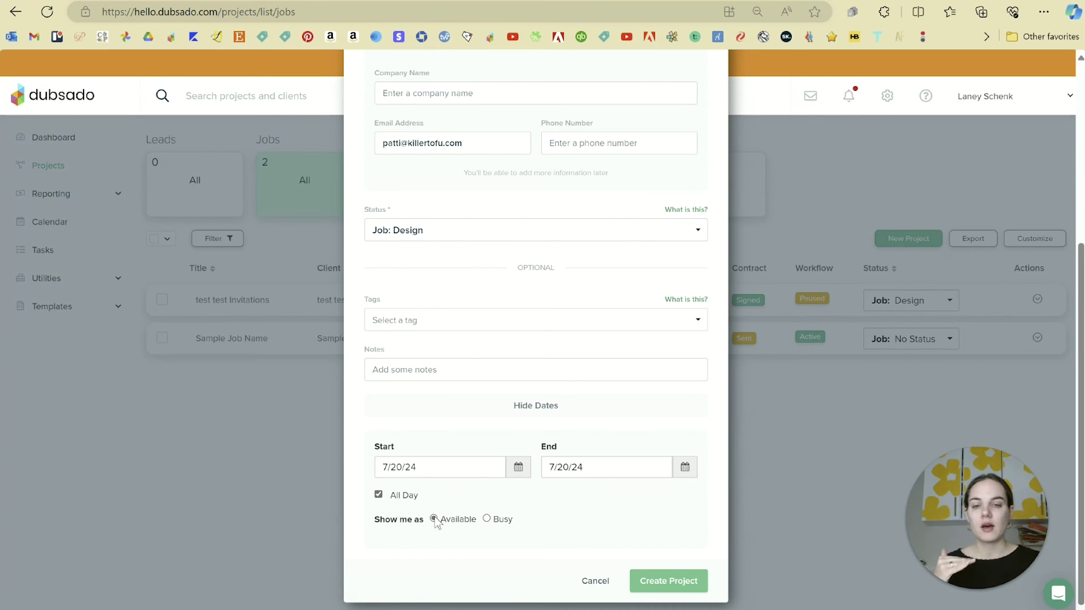
click(378, 495)
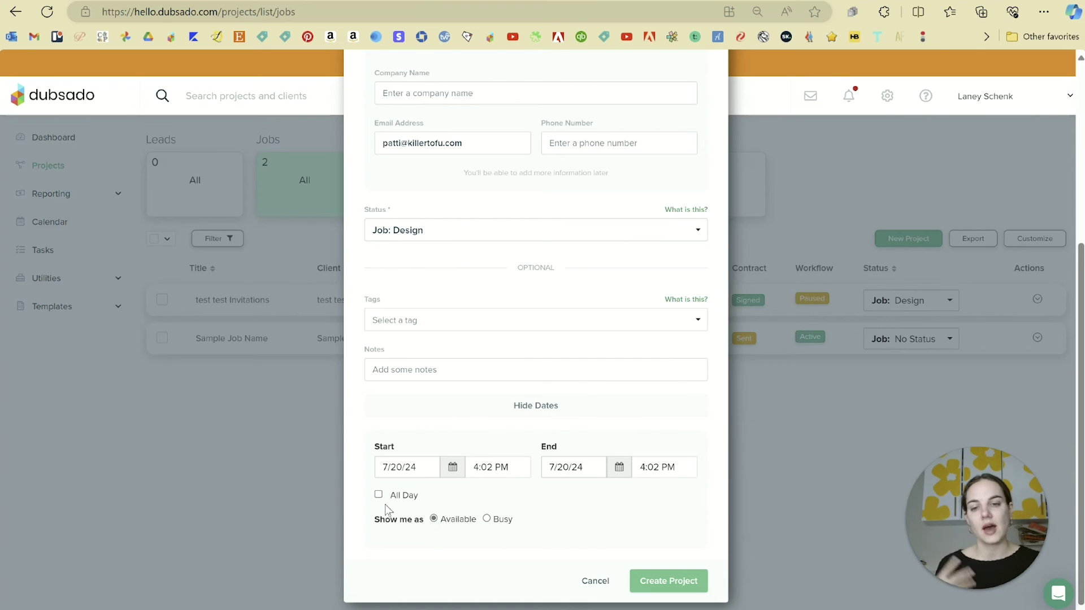
click(378, 495)
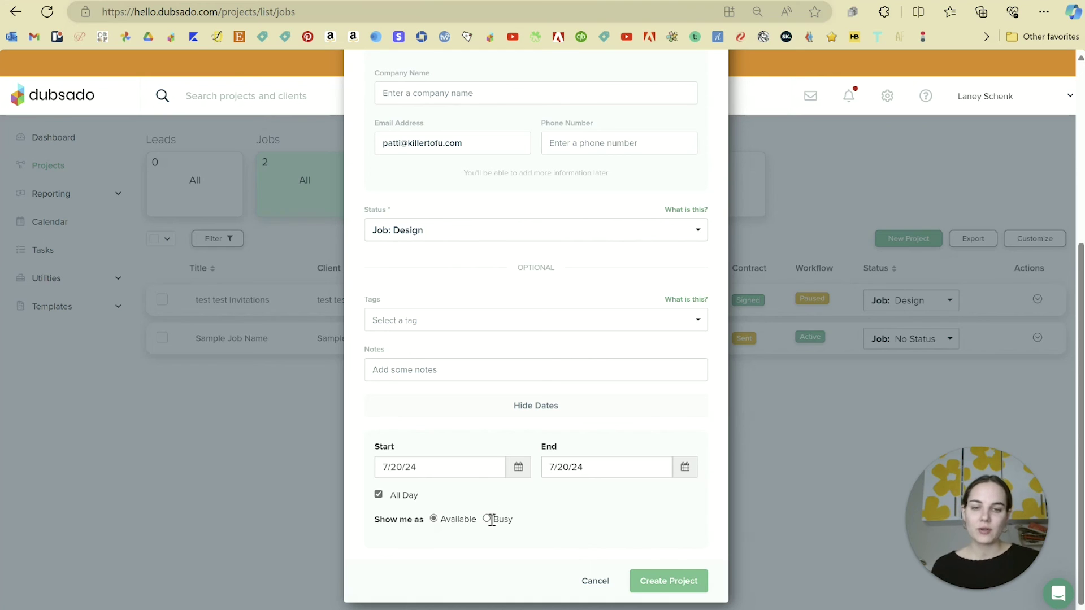
click(487, 520)
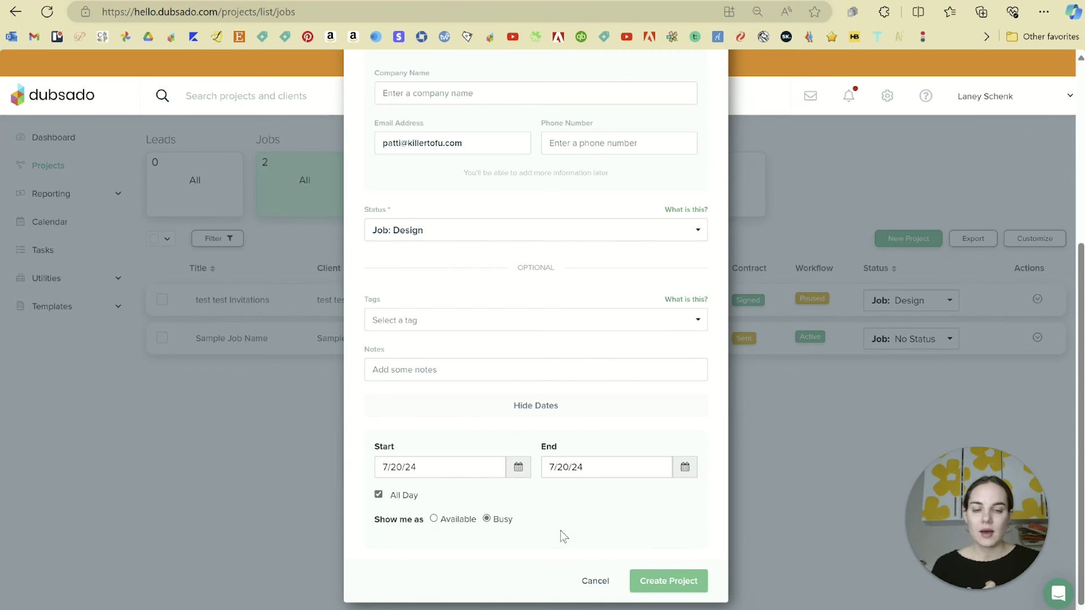
click(669, 581)
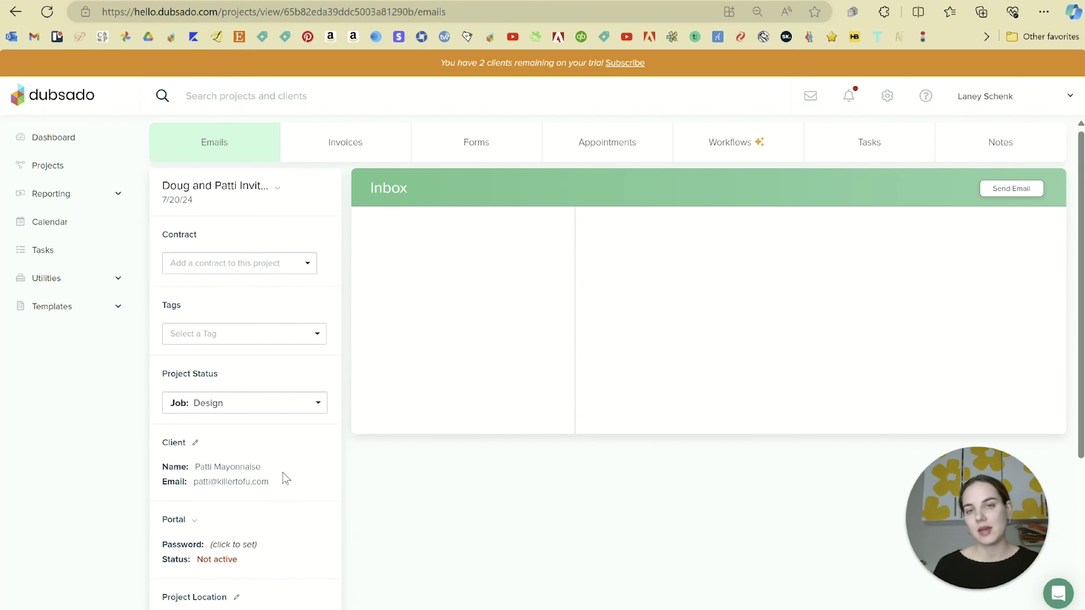
Step: Search for the new client by name and view their profile page
click(255, 104)
text(patt)
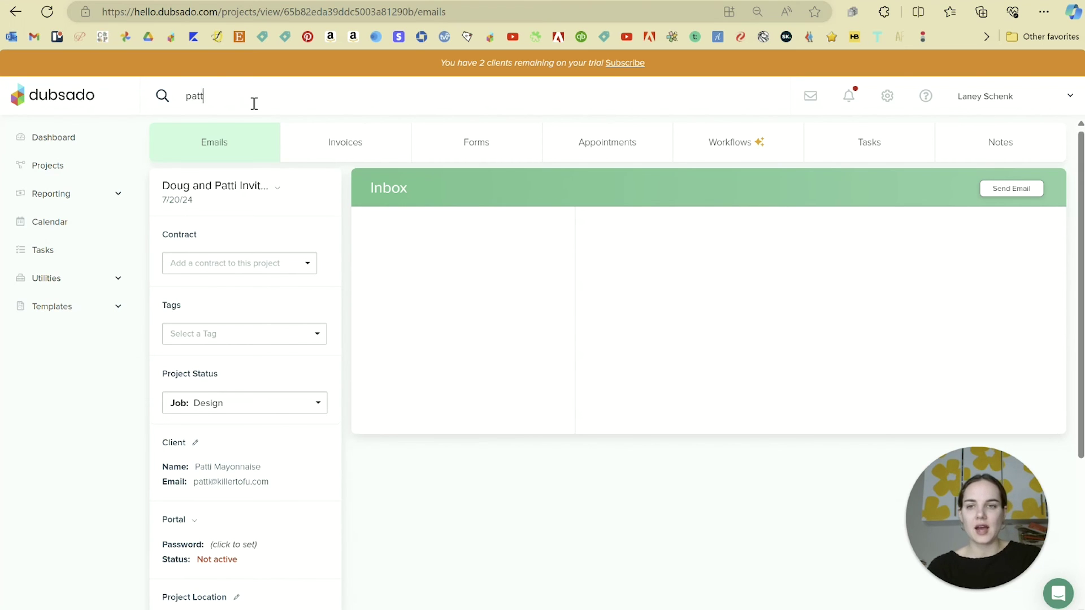
text(i)
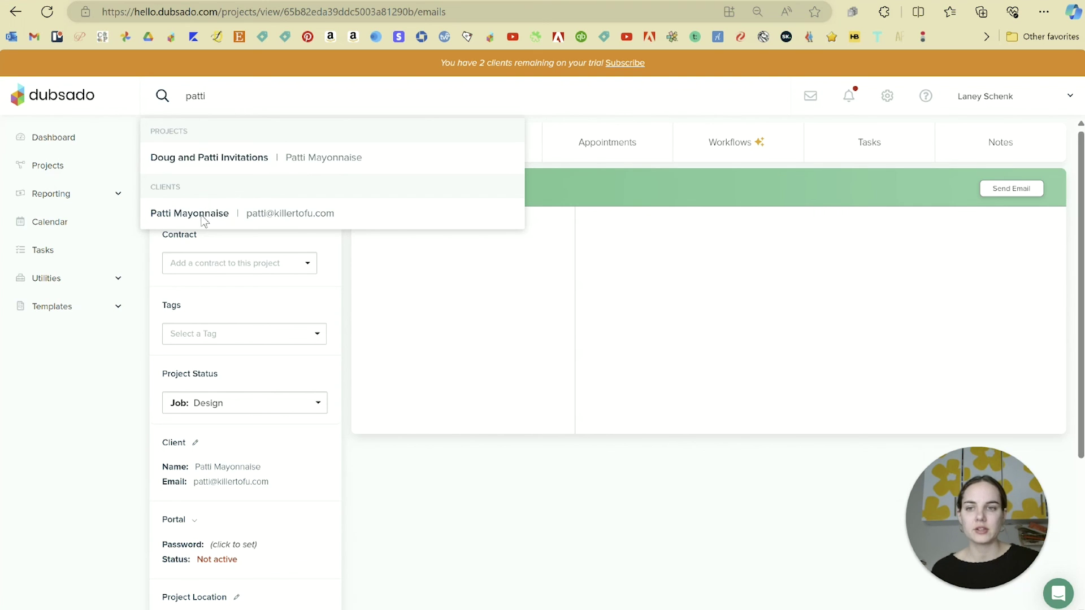
click(204, 215)
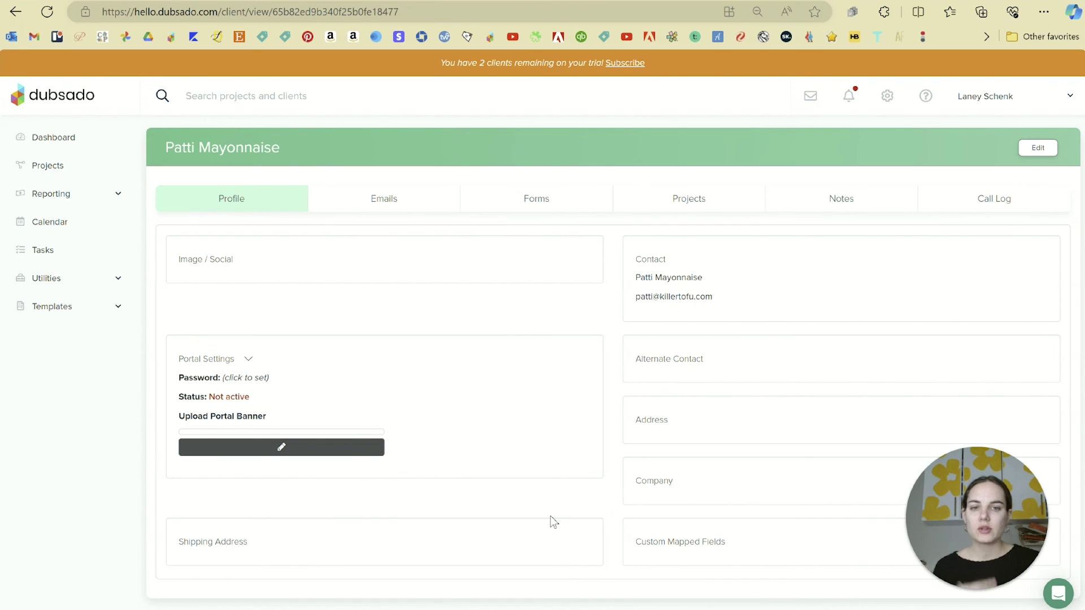
click(12, 12)
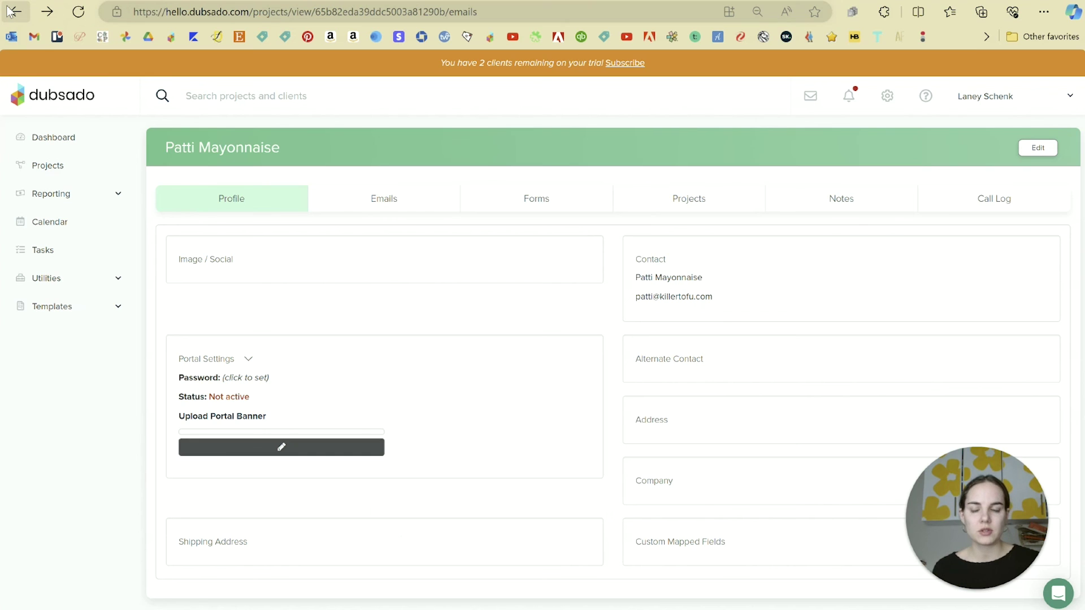
Step: Review the client's details in Edit Client and close it without changes
click(194, 442)
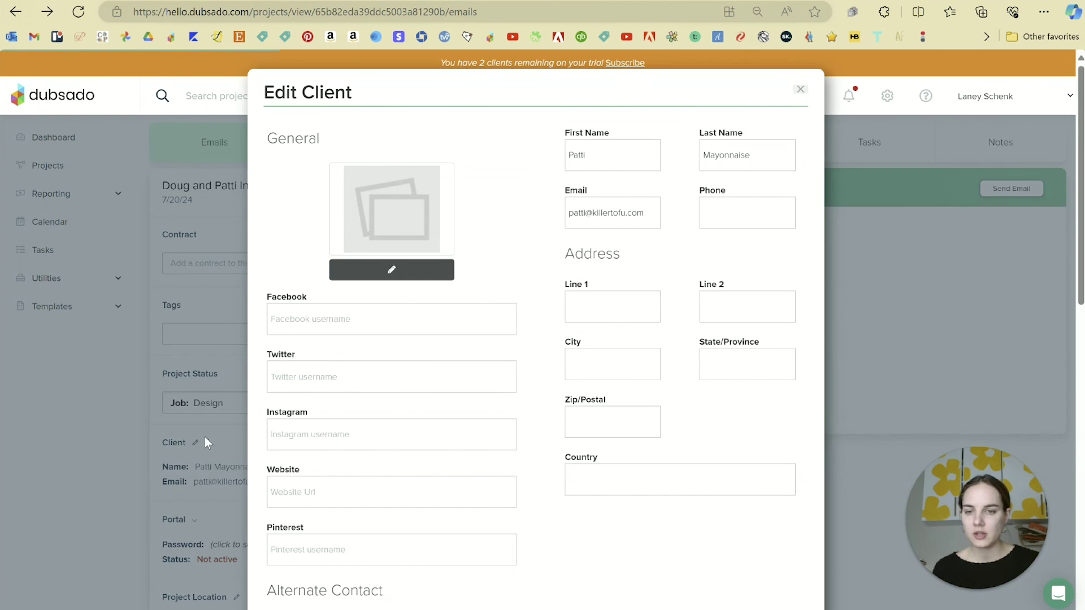
scroll(458, 299, down, 5)
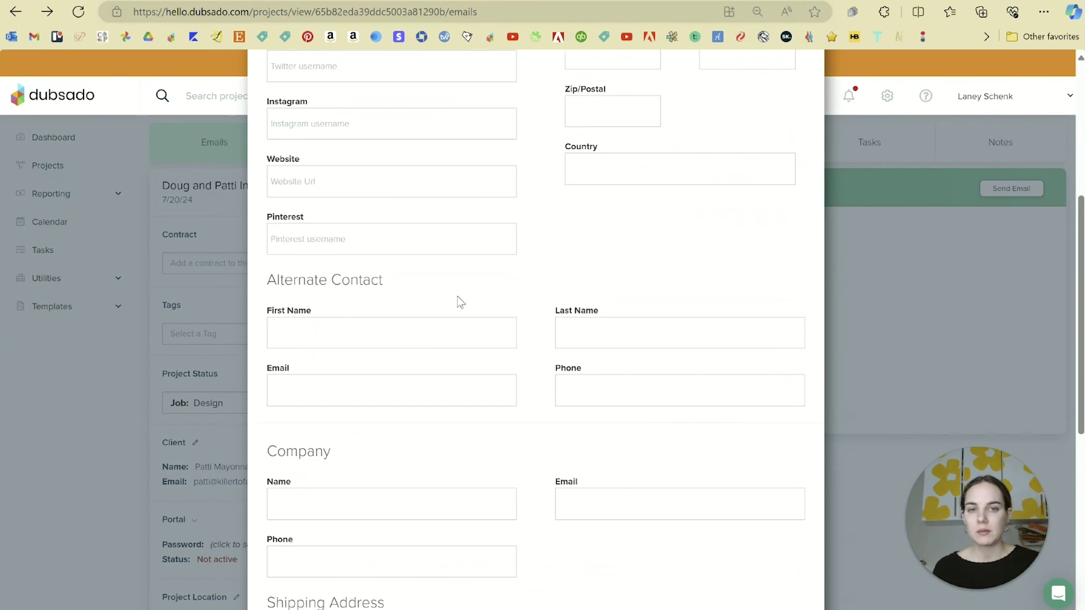
scroll(460, 302, down, 2)
click(340, 214)
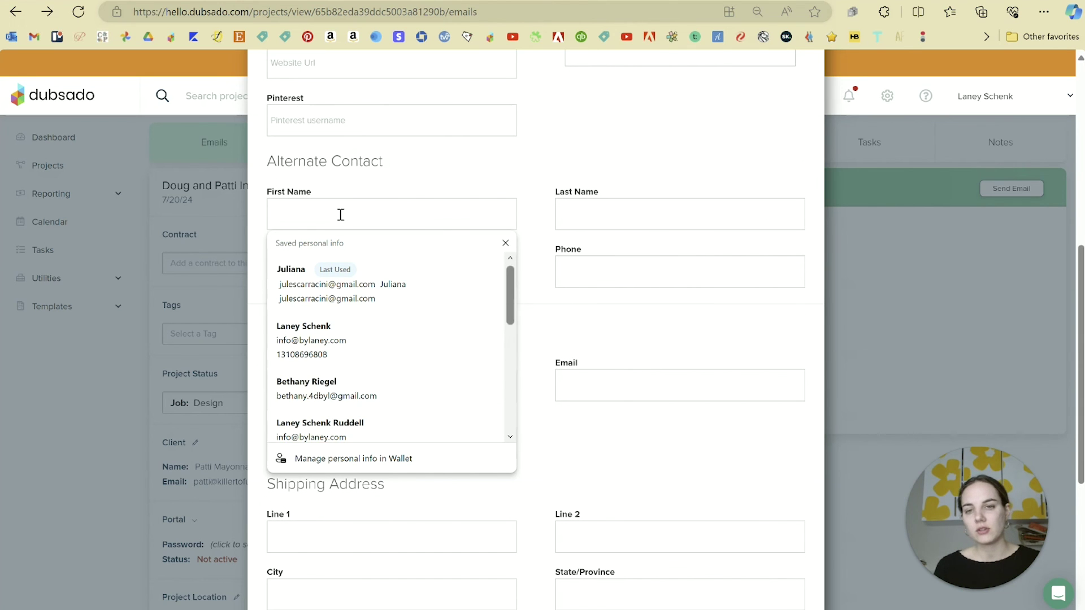
click(447, 195)
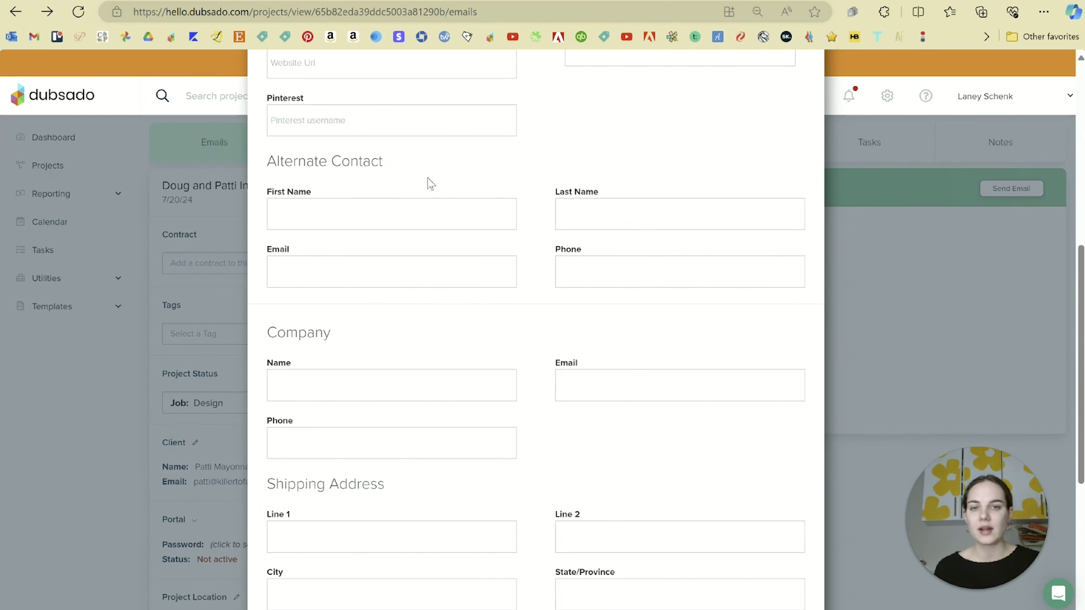
scroll(759, 345, up, 7)
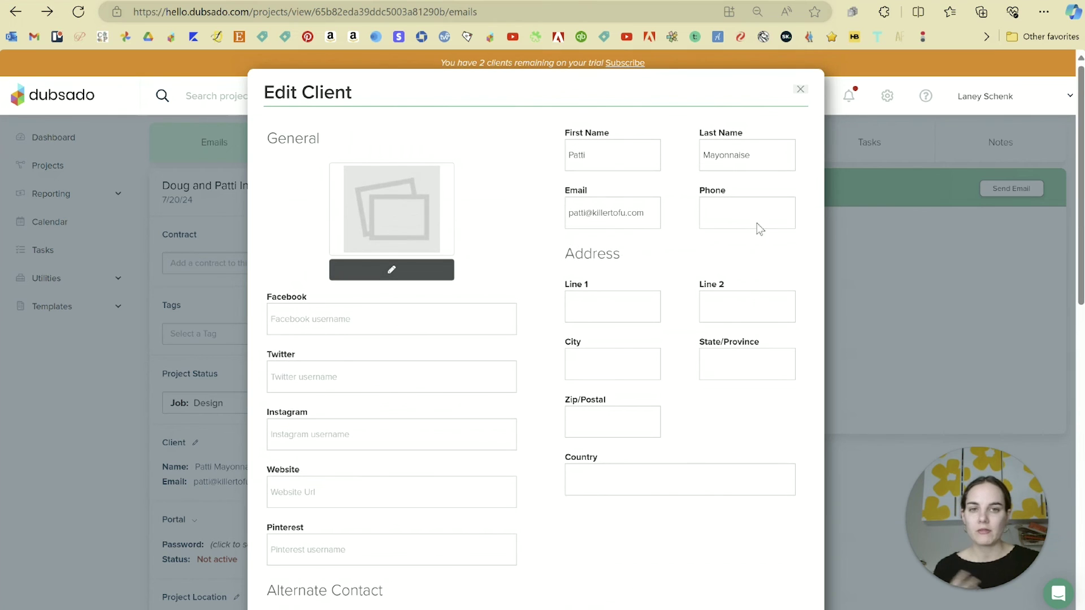
click(798, 91)
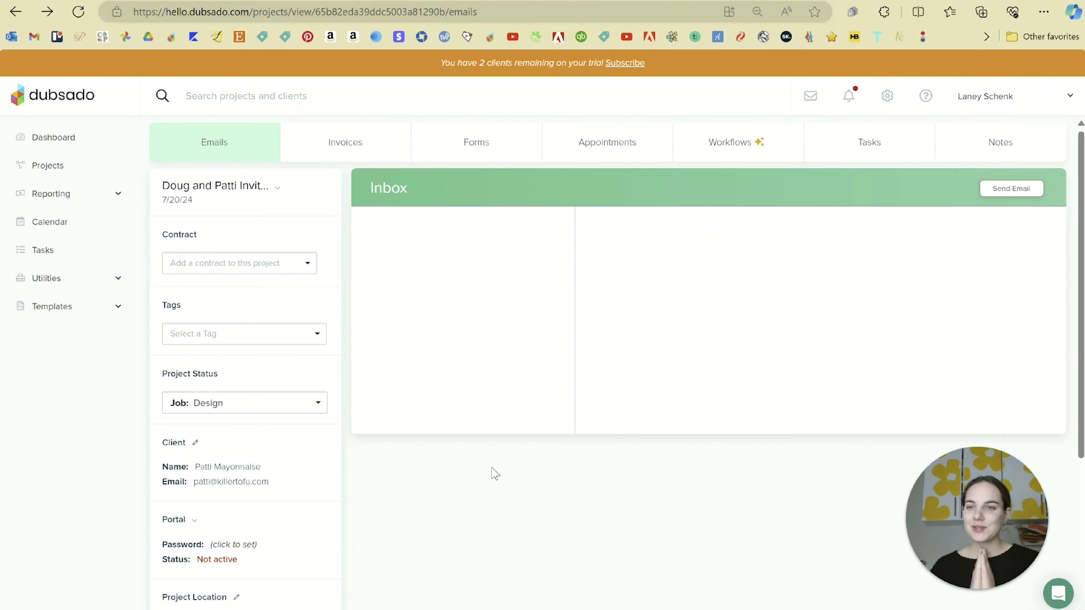